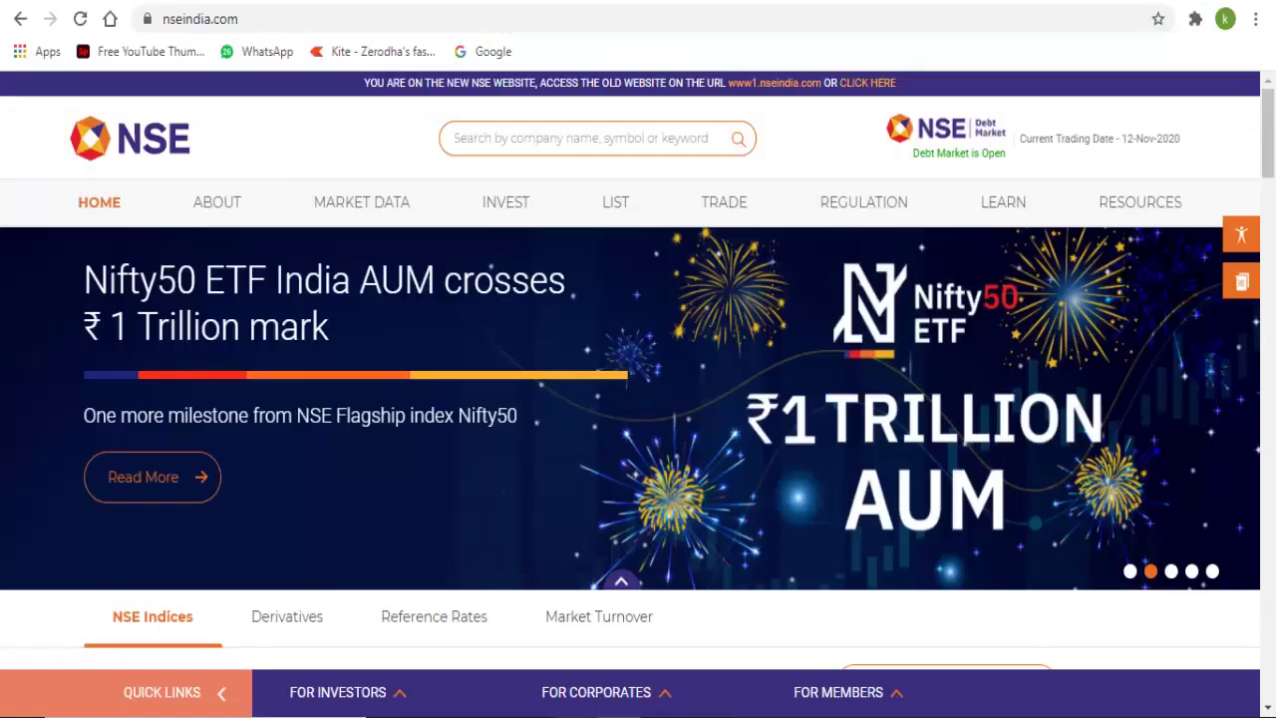
- Filter the most active derivatives to Stock Options and open the RELIANCE 26-Nov-2020 2,100 call quote
scroll(300, 439, "down", 2)
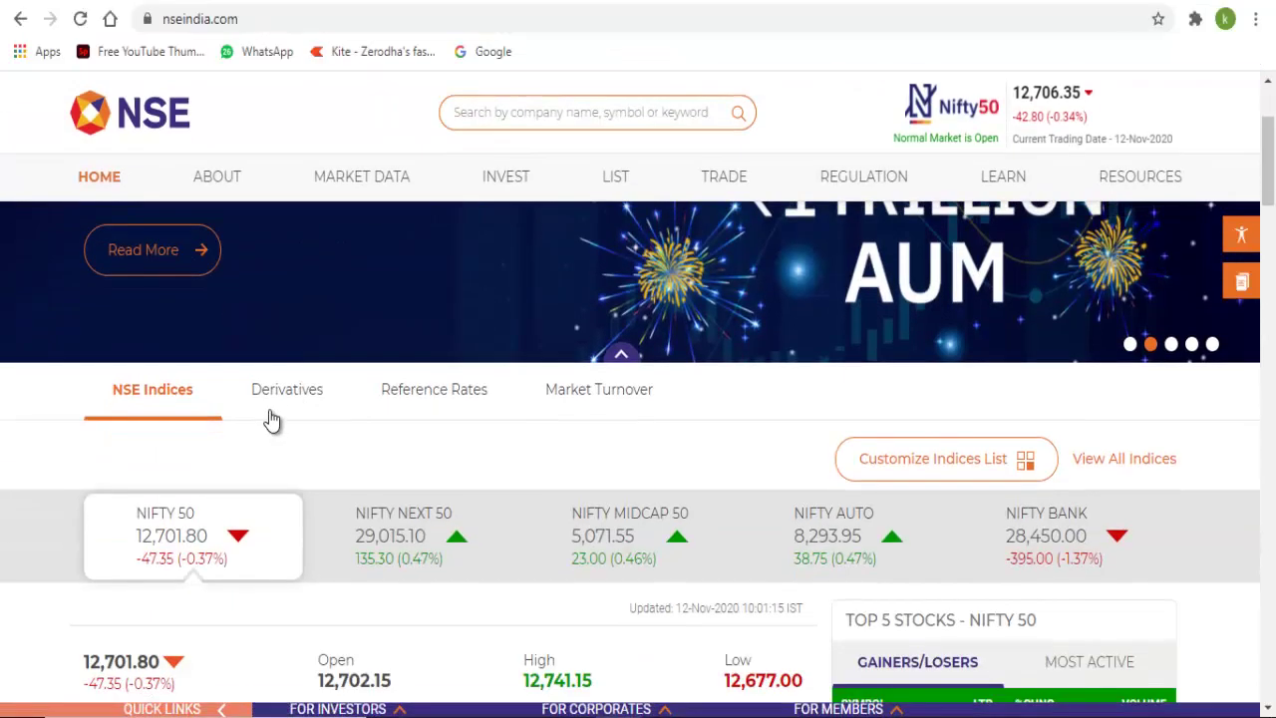
left_click(277, 390)
scroll(298, 514, "down", 3)
scroll(298, 515, "up", 1)
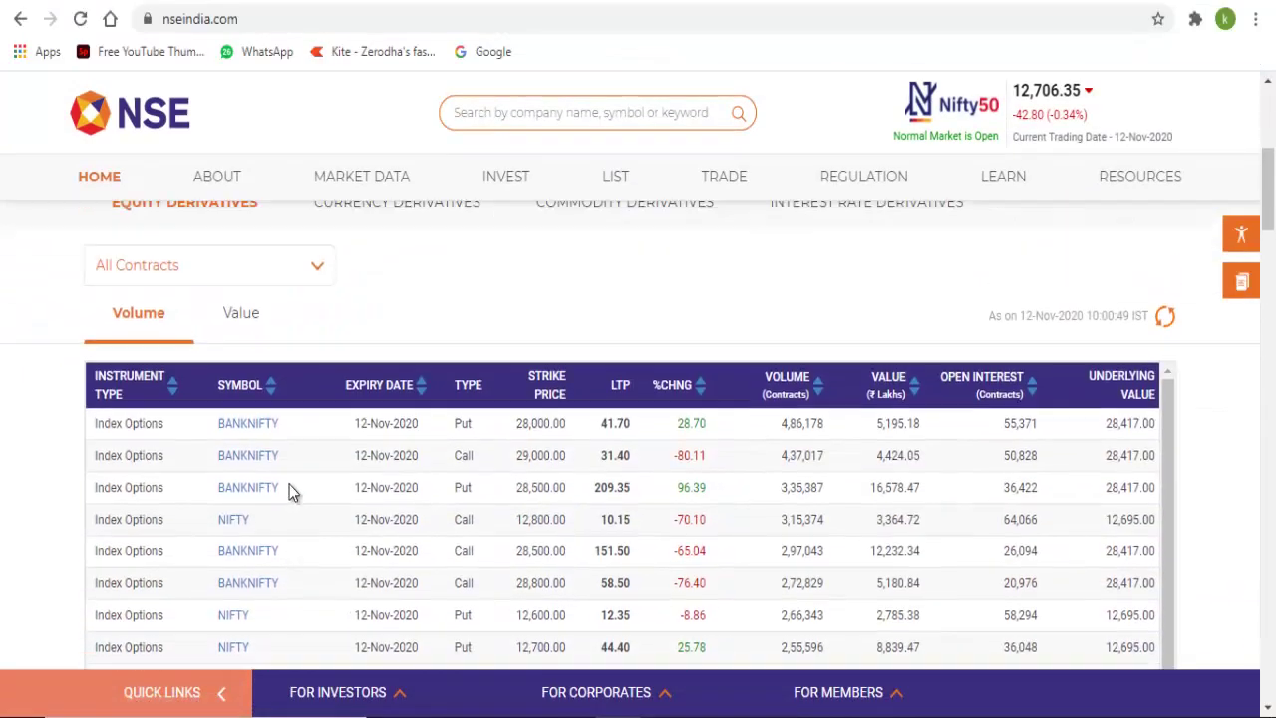
left_click(311, 318)
left_click(195, 548)
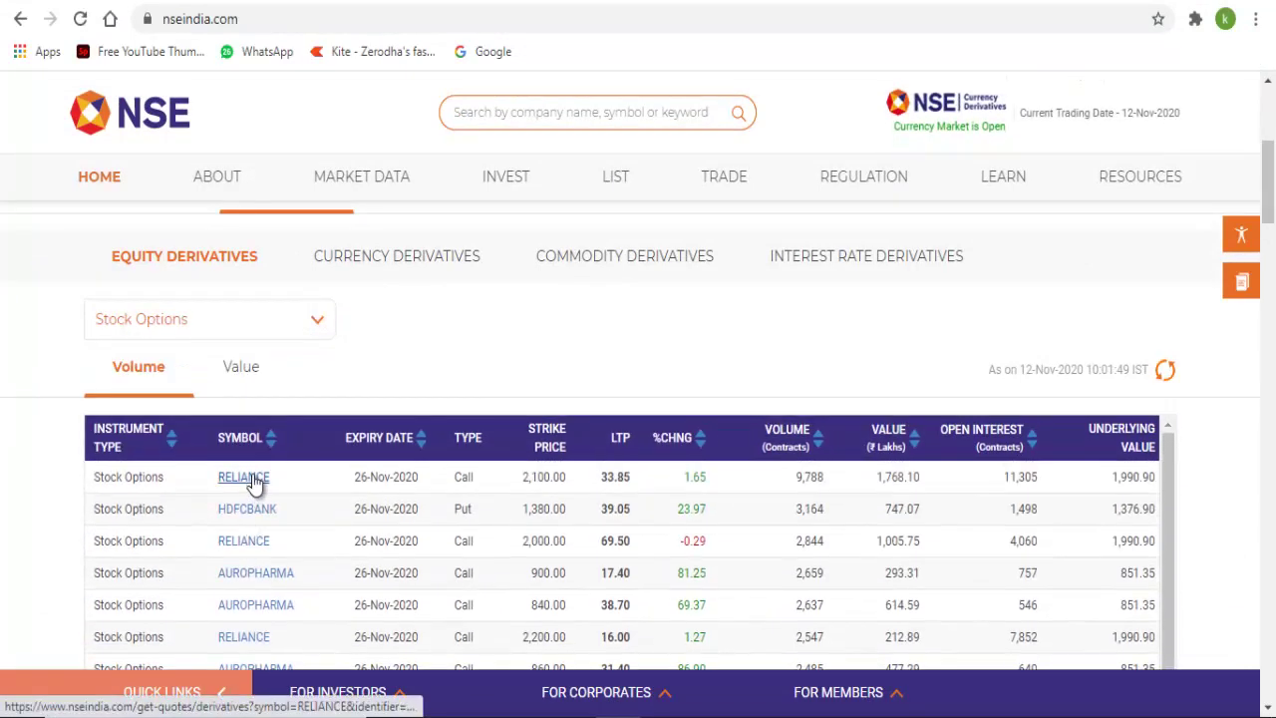
left_click(250, 478)
- View the RELIANCE option chain, return to All Contracts, and open the page's developer tools
scroll(270, 559, "down", 3)
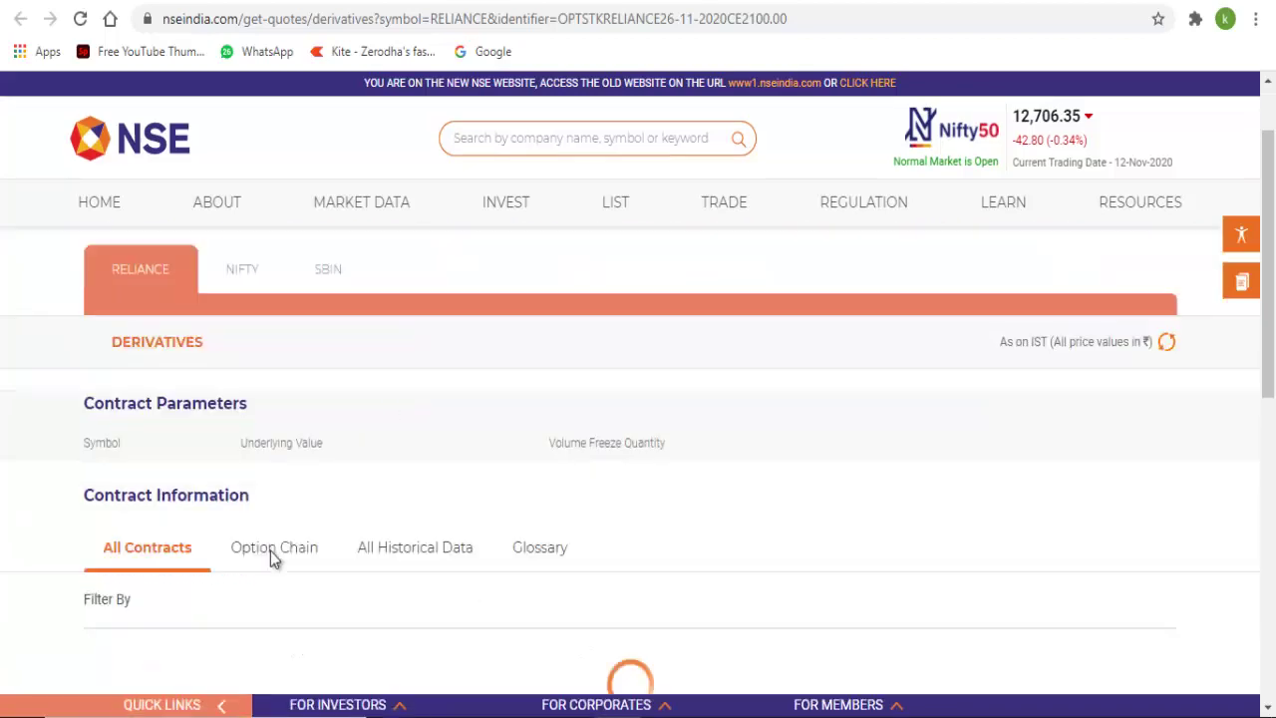
scroll(299, 494, "down", 3)
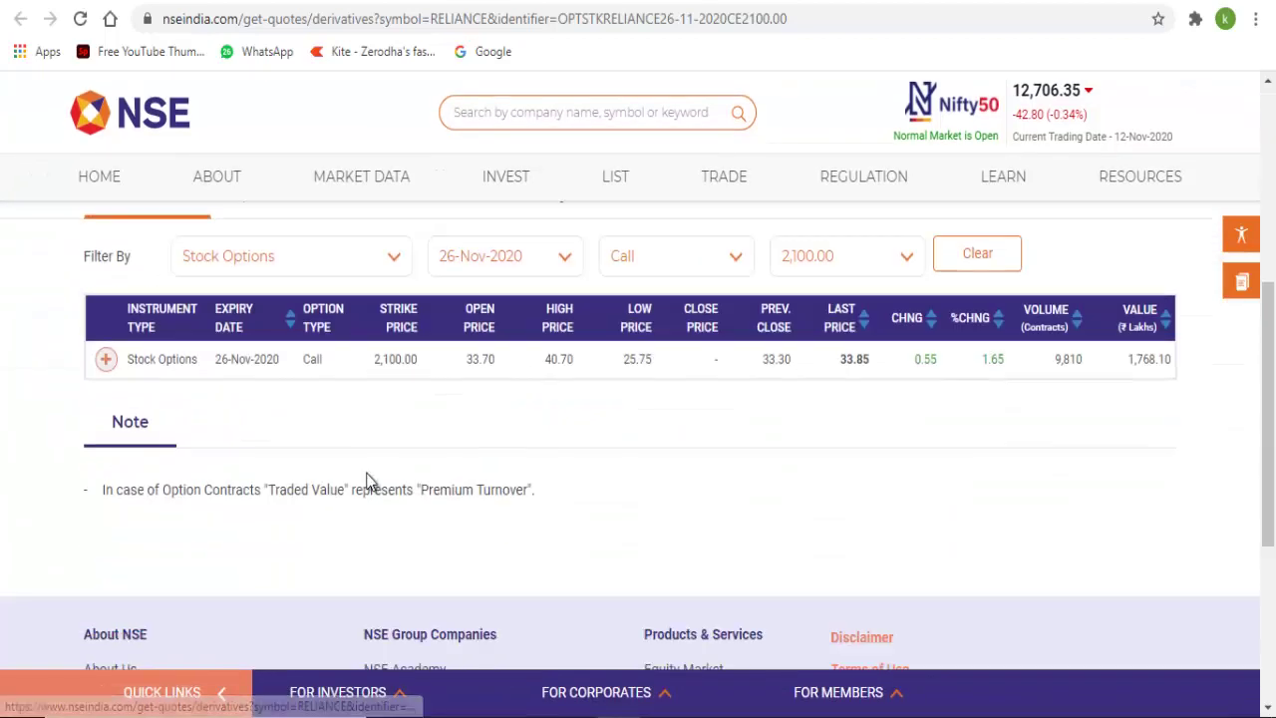
left_click(283, 253)
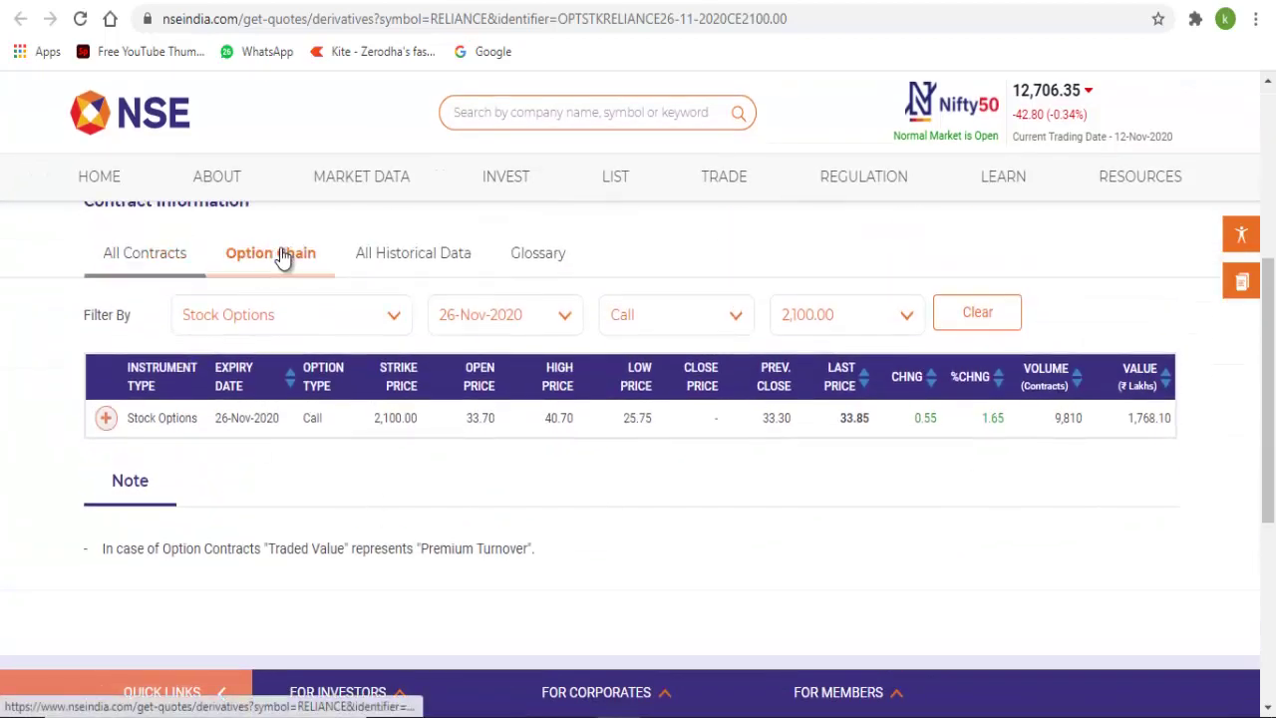
scroll(626, 577, "down", 1)
scroll(626, 576, "down", 2)
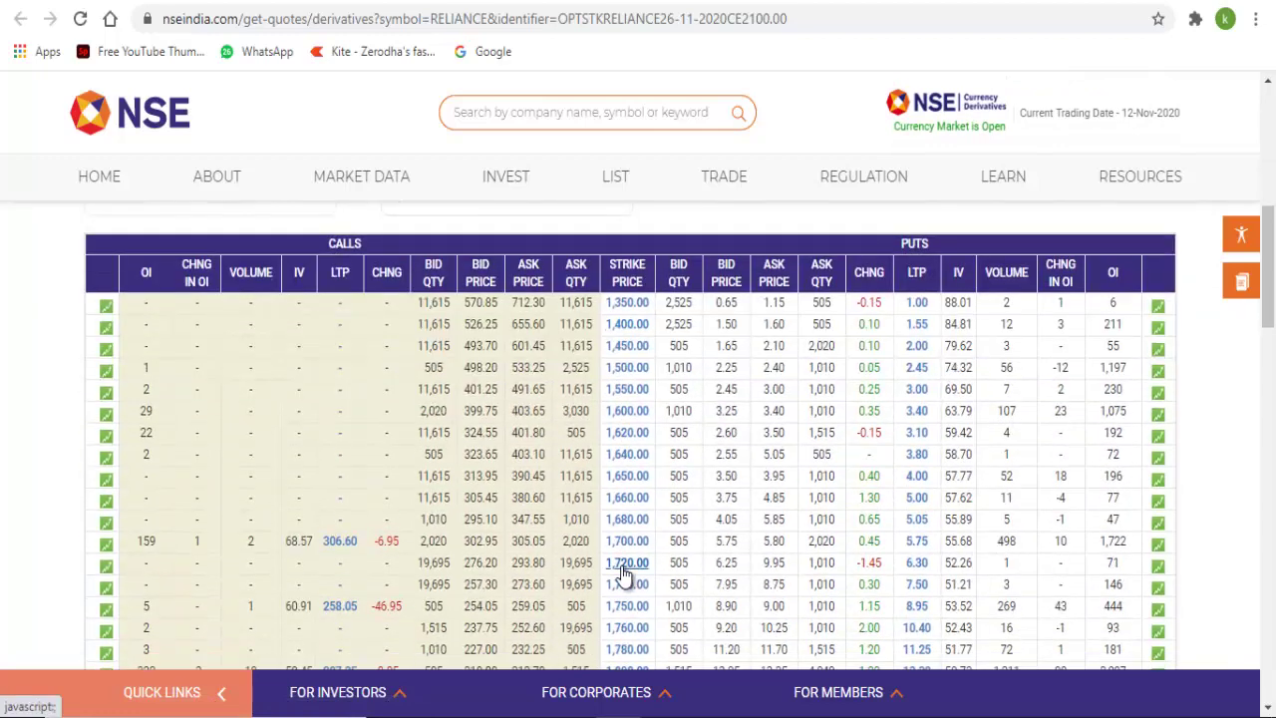
scroll(215, 400, "up", 2)
left_click(155, 268)
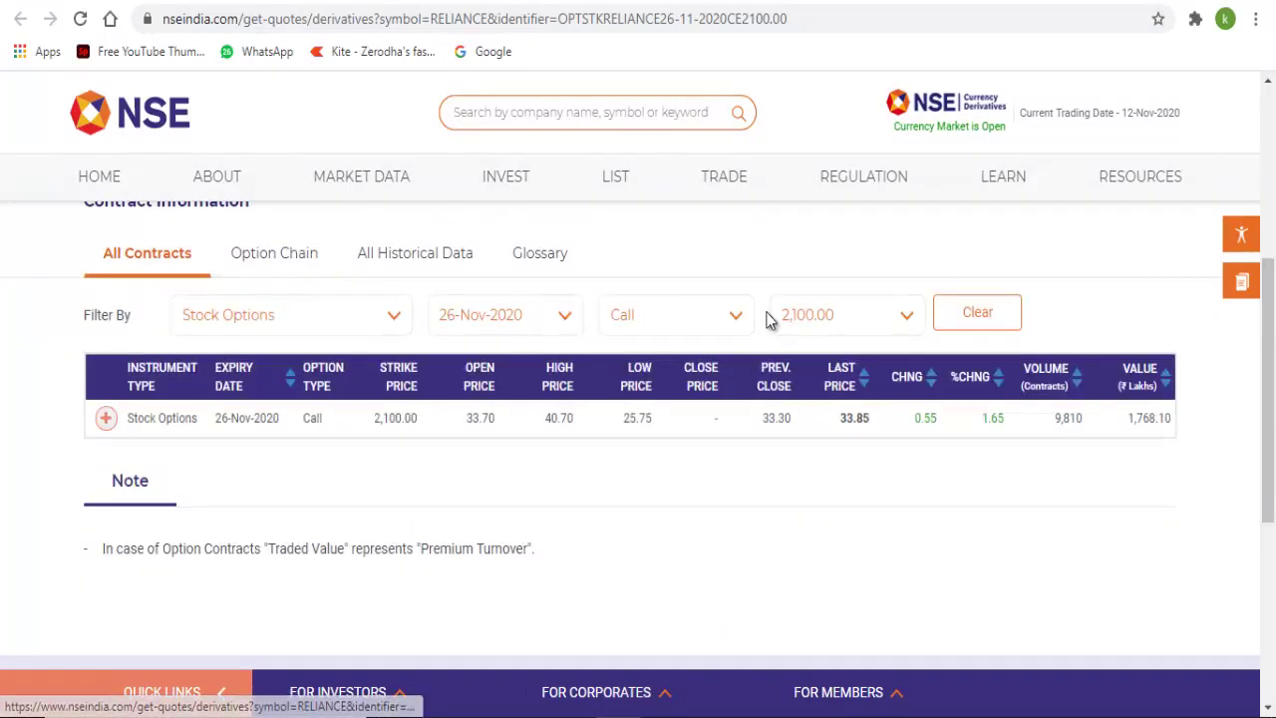
right_click(704, 244)
left_click(754, 487)
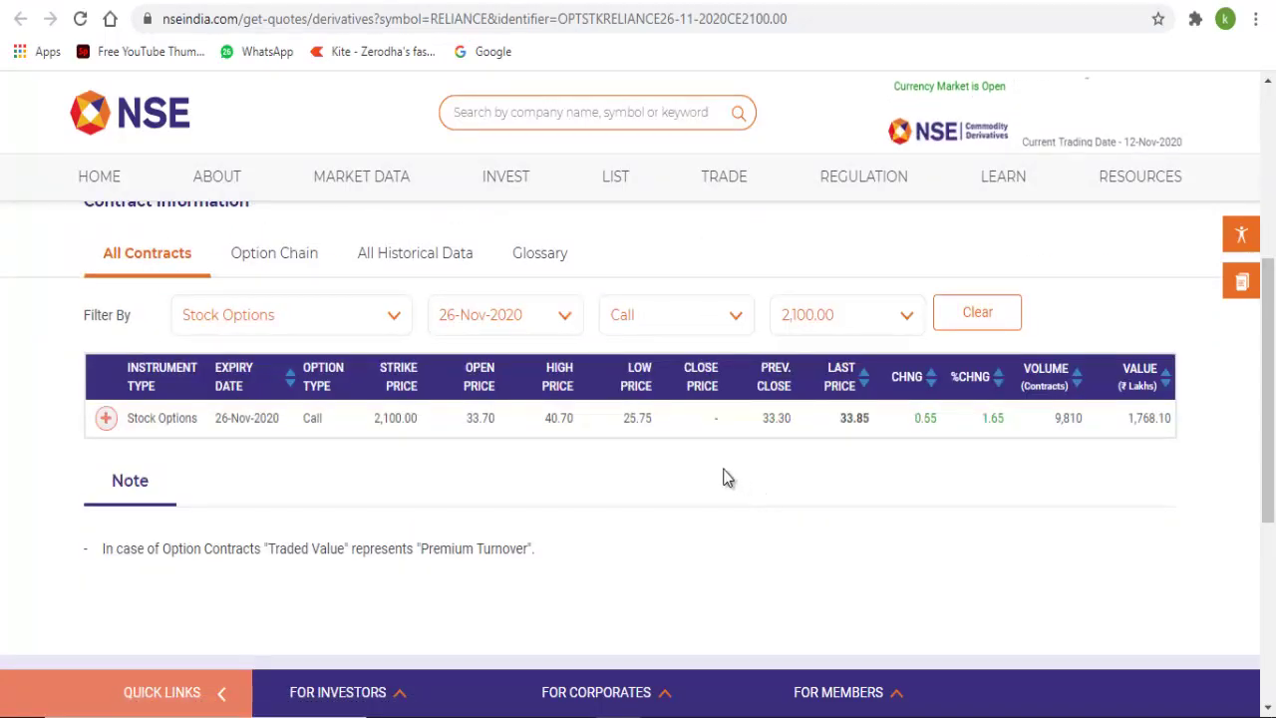
- Switch DevTools to the Network panel and reload the quote page with F5 to record its requests
left_click(282, 422)
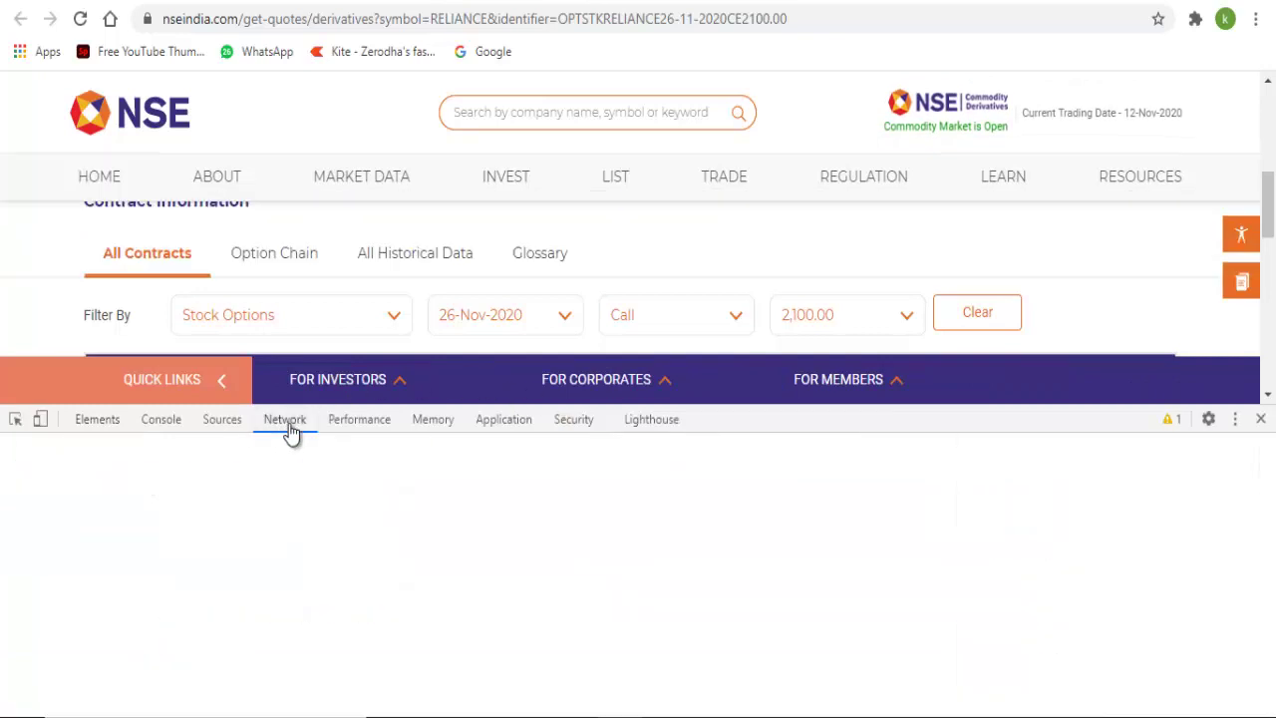
left_click(292, 255)
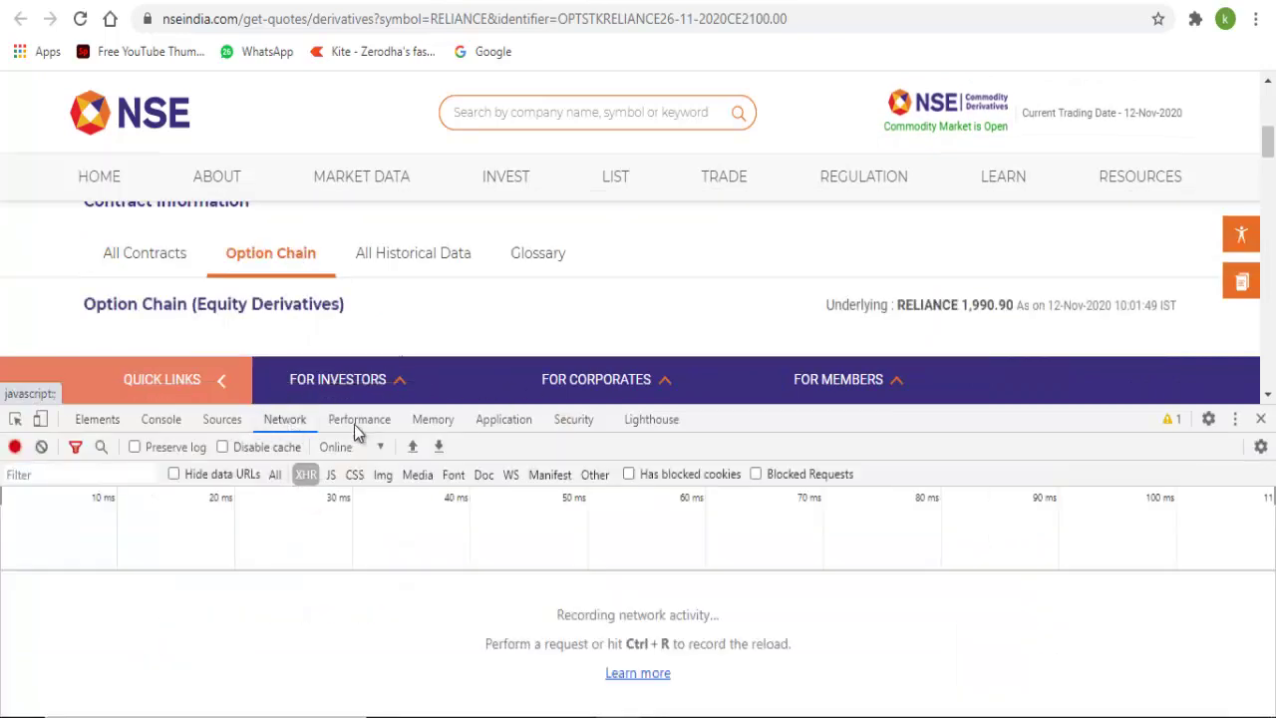
scroll(428, 250, "down", 1)
scroll(412, 283, "down", 2)
scroll(412, 288, "down", 2)
scroll(412, 289, "down", 1)
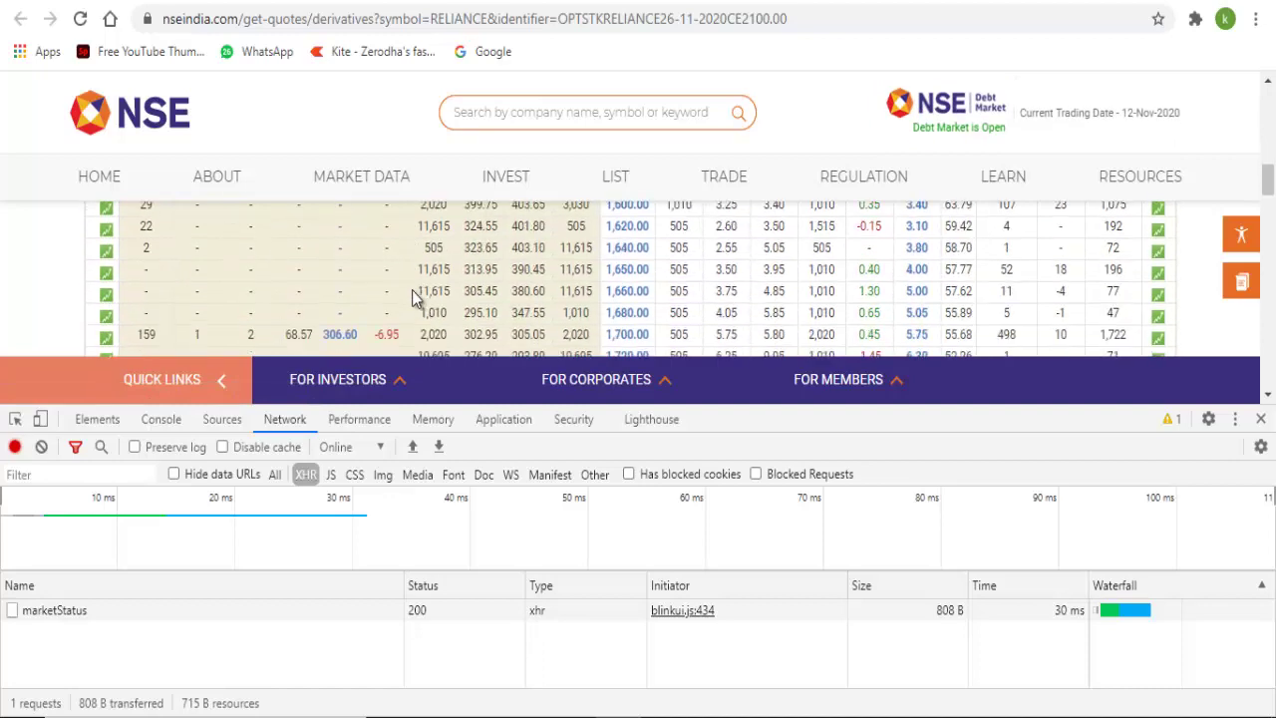
scroll(413, 302, "up", 1)
key("F5")
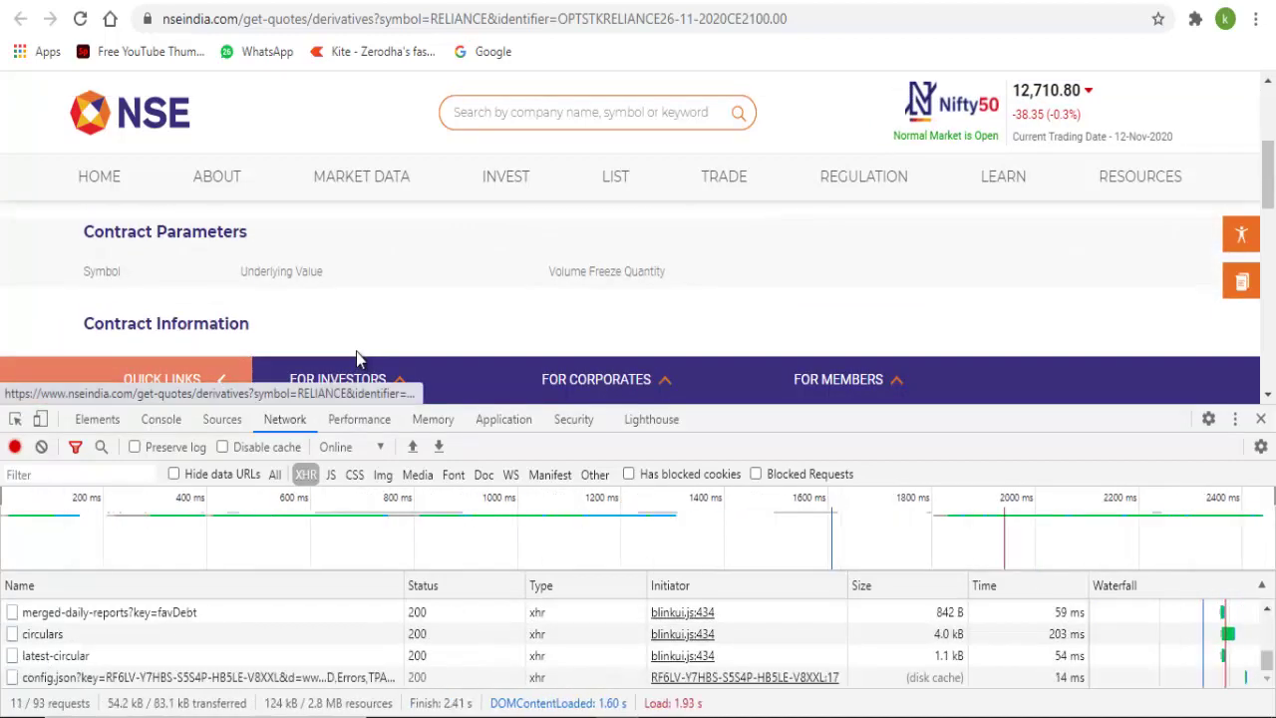
- Load the option chain and select the captured option-chain-equities?symbol=RELIANCE request
scroll(355, 329, "up", 5)
scroll(399, 314, "down", 5)
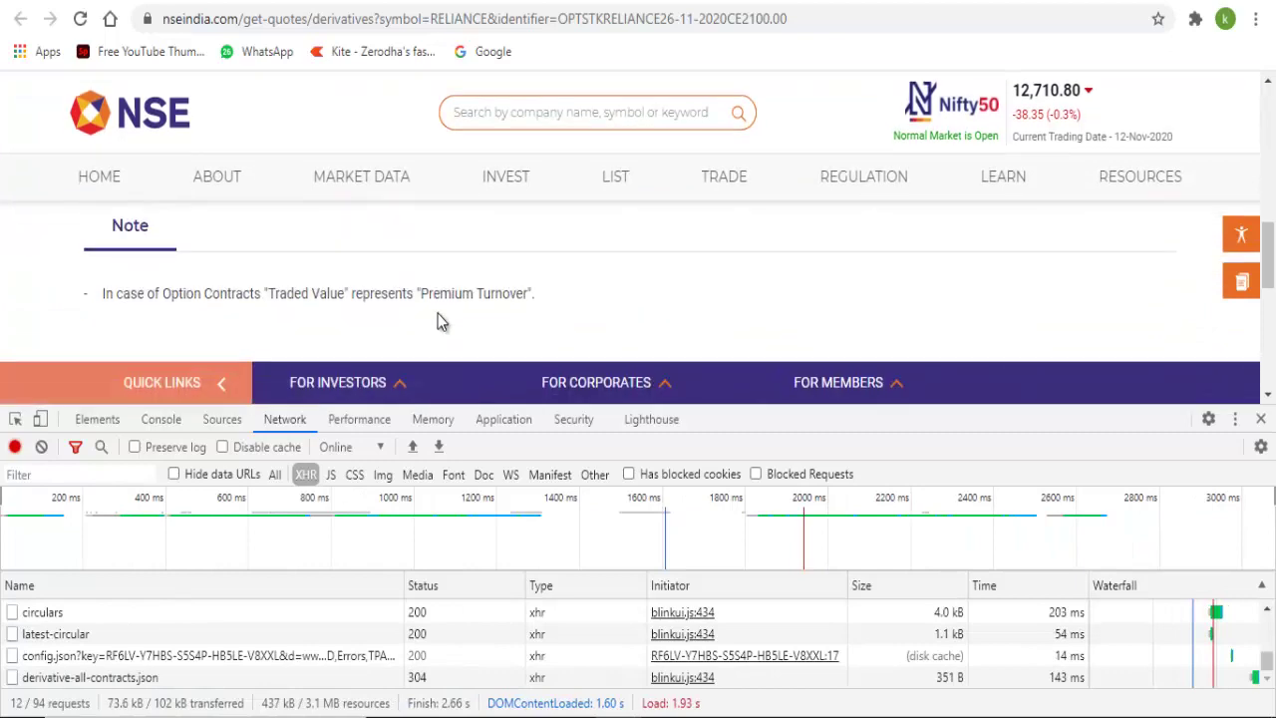
left_click(271, 209)
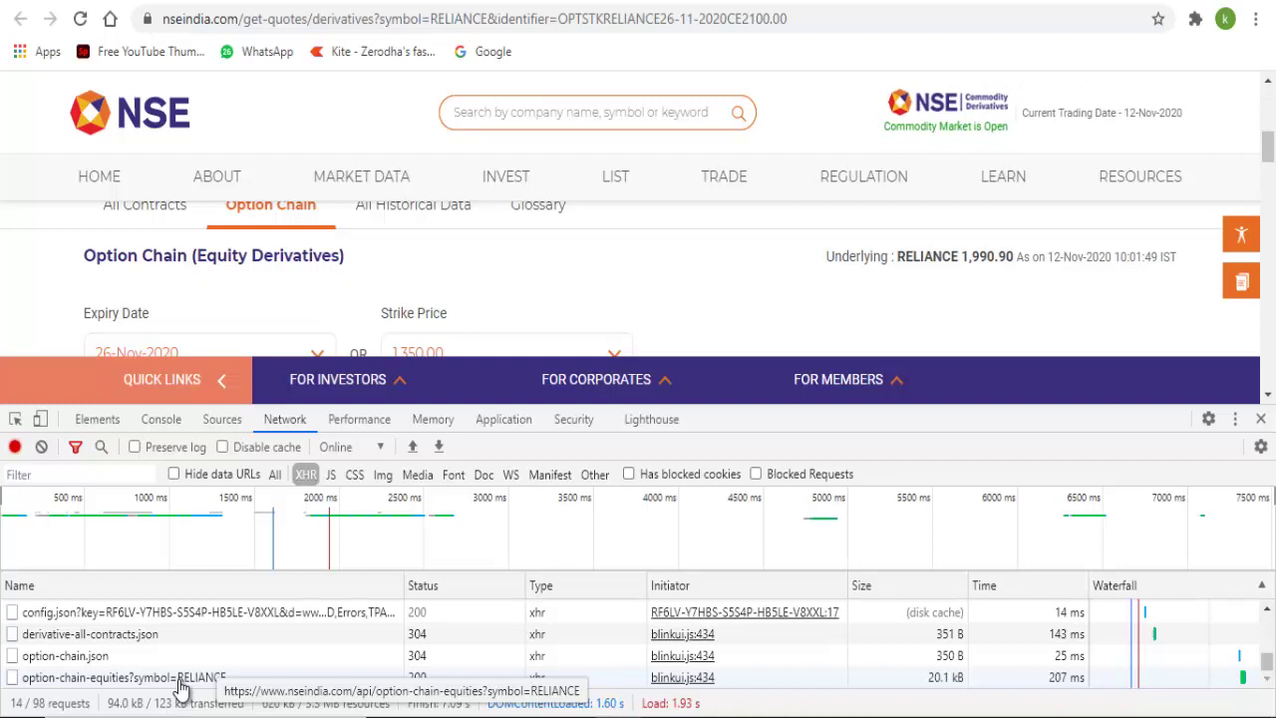
scroll(181, 686, "down", 3)
scroll(181, 686, "down", 2)
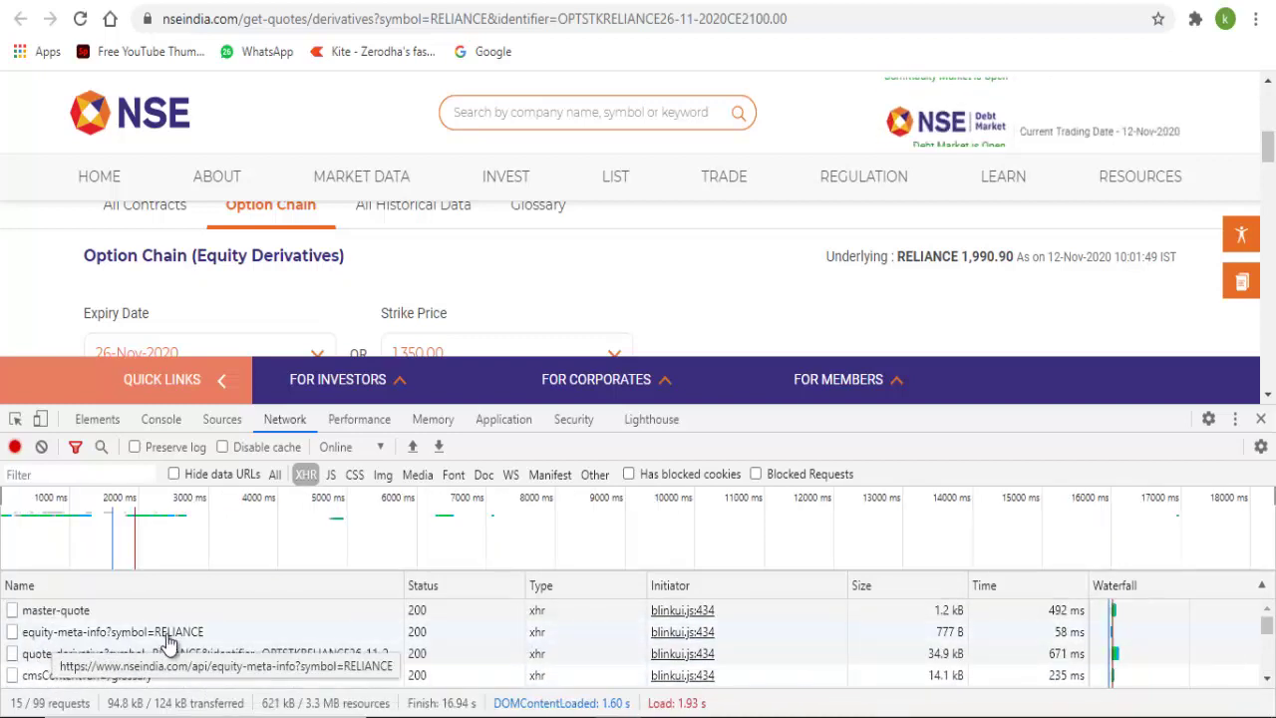
scroll(172, 643, "down", 3)
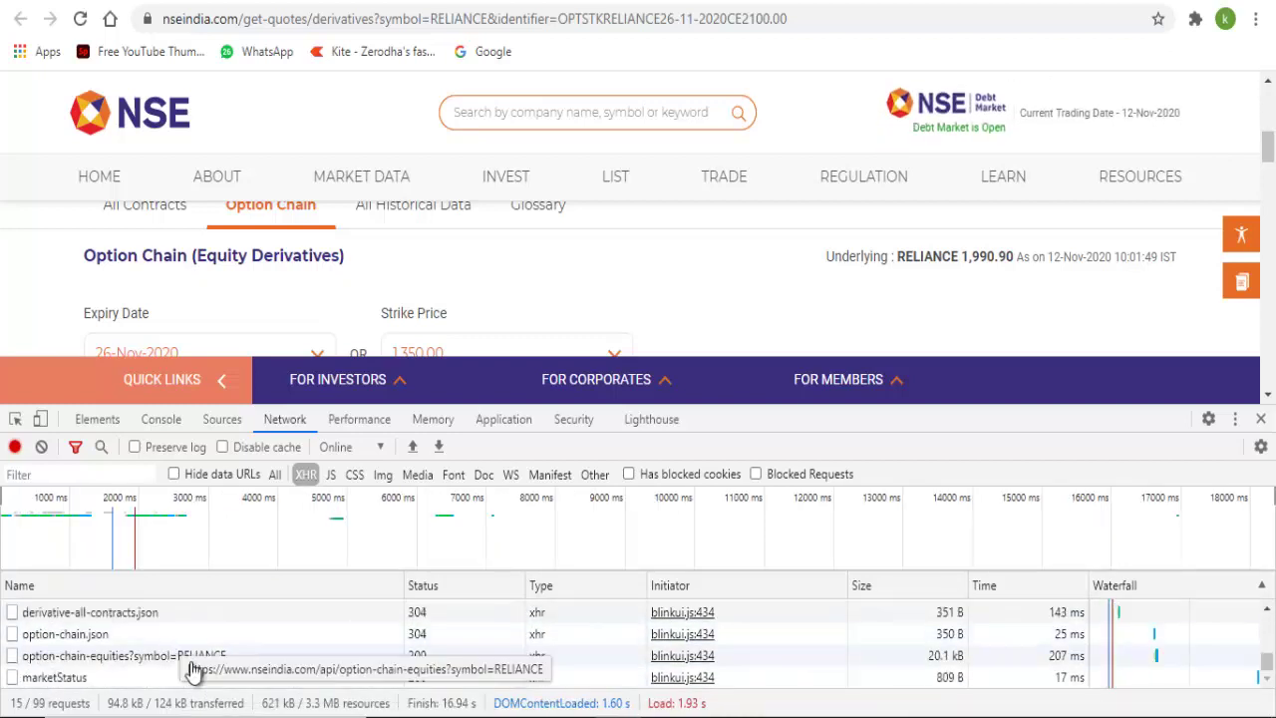
left_click(128, 658)
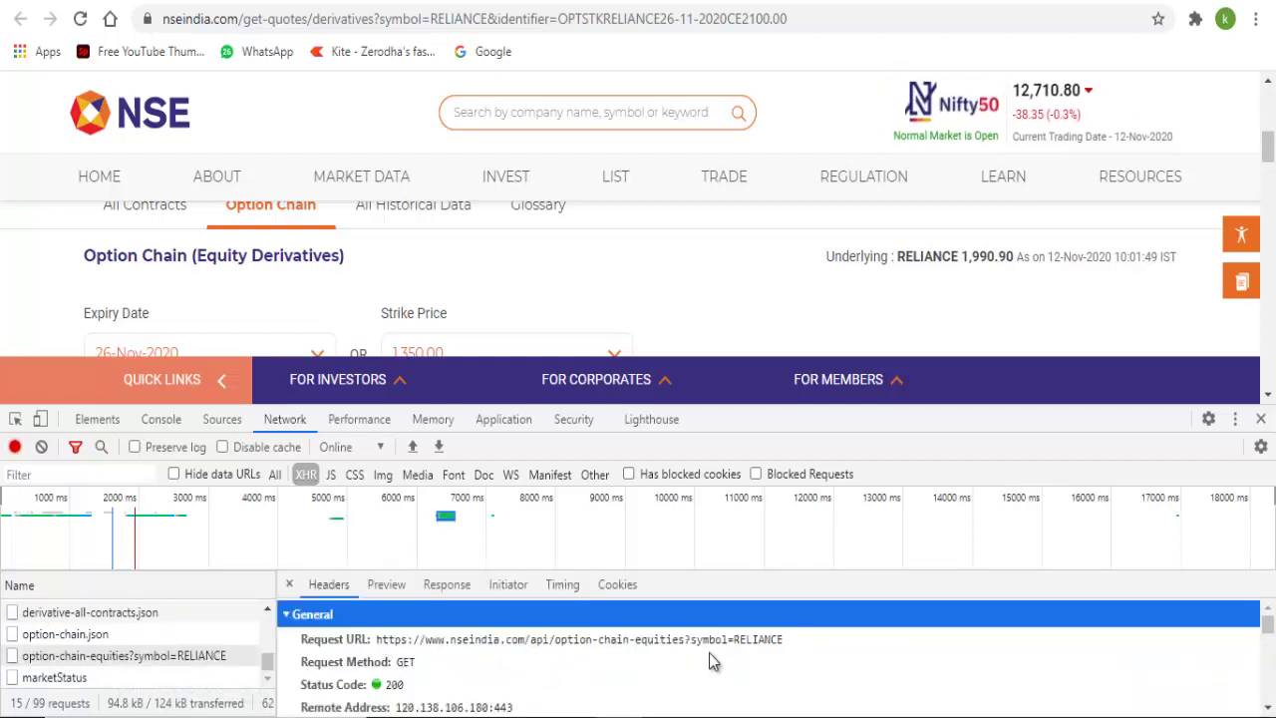
- Scroll the request's Headers to Request Headers and select the full cookie header value
scroll(712, 660, "down", 2)
scroll(658, 666, "down", 3)
scroll(543, 672, "down", 3)
scroll(539, 672, "down", 3)
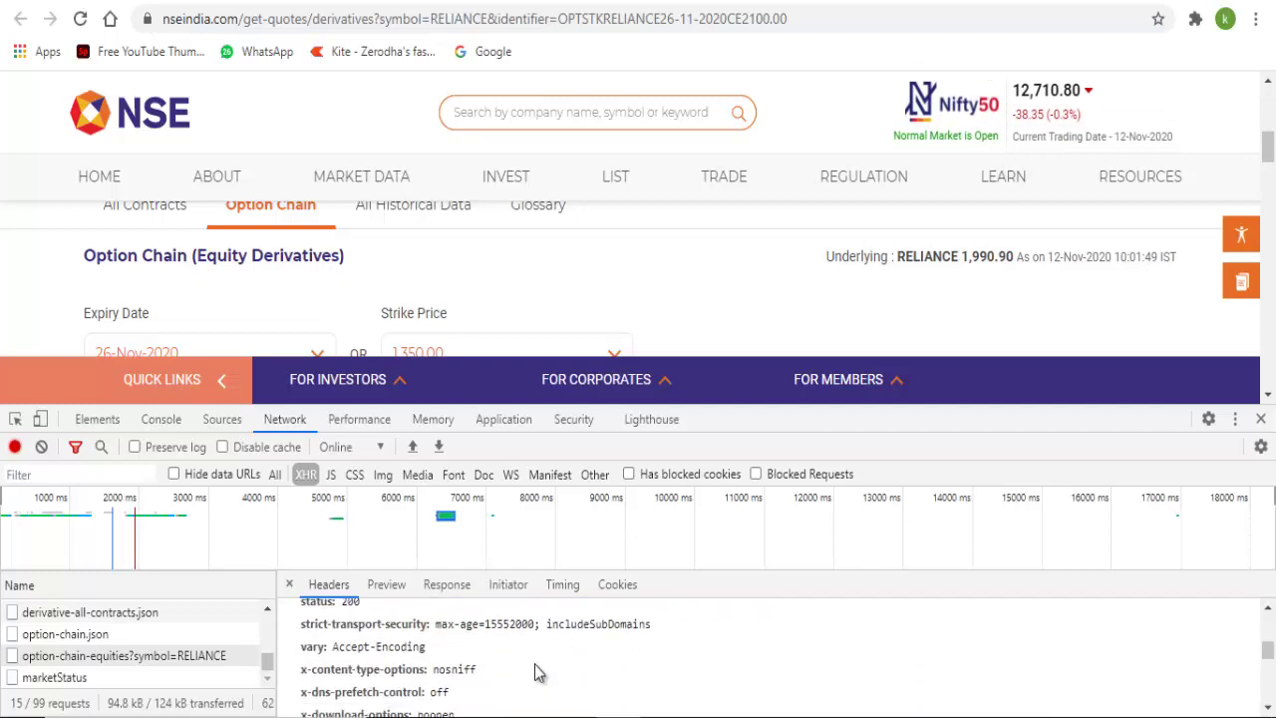
scroll(538, 672, "down", 3)
scroll(543, 672, "down", 3)
scroll(553, 673, "down", 1)
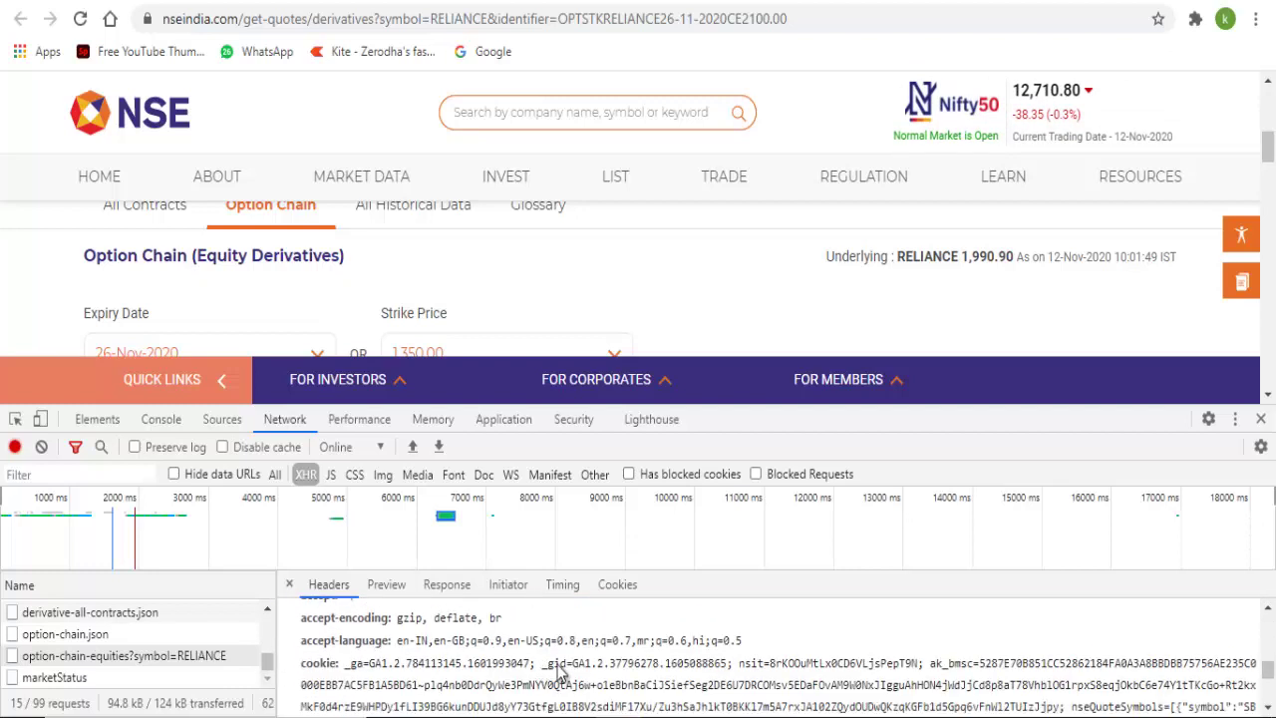
scroll(504, 676, "up", 4)
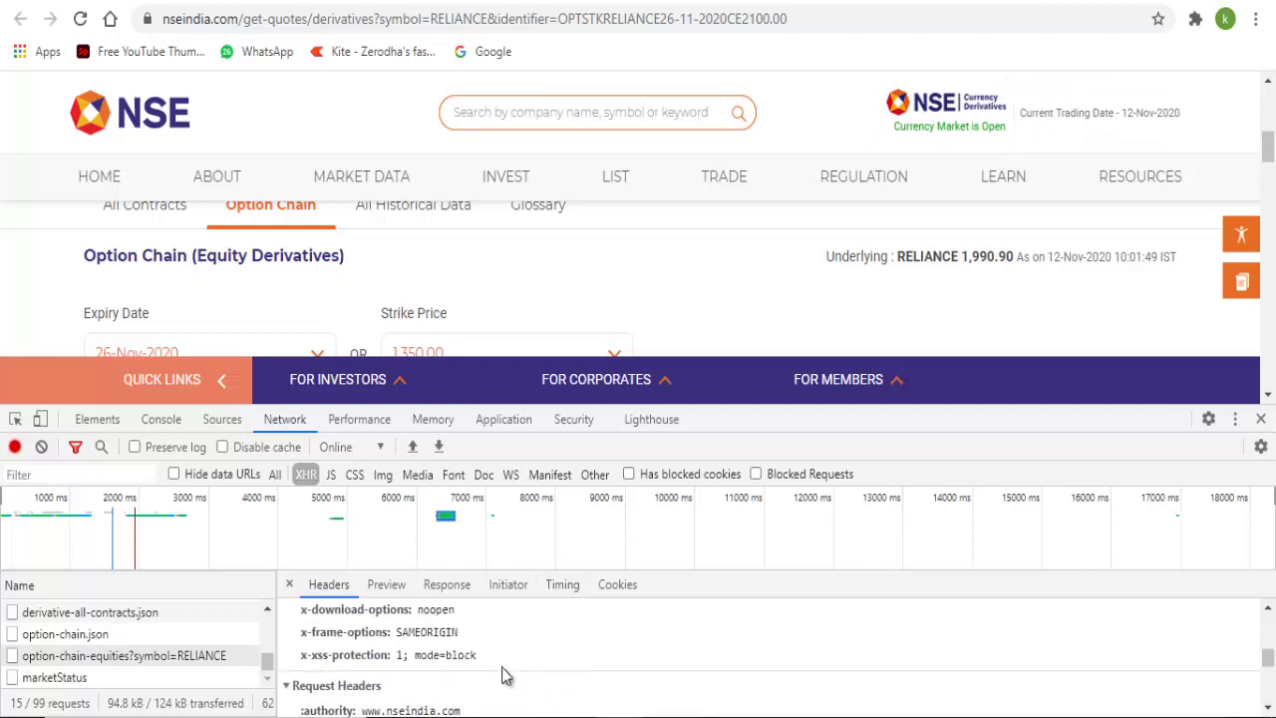
scroll(498, 680, "up", 2)
scroll(485, 684, "up", 2)
scroll(449, 684, "up", 2)
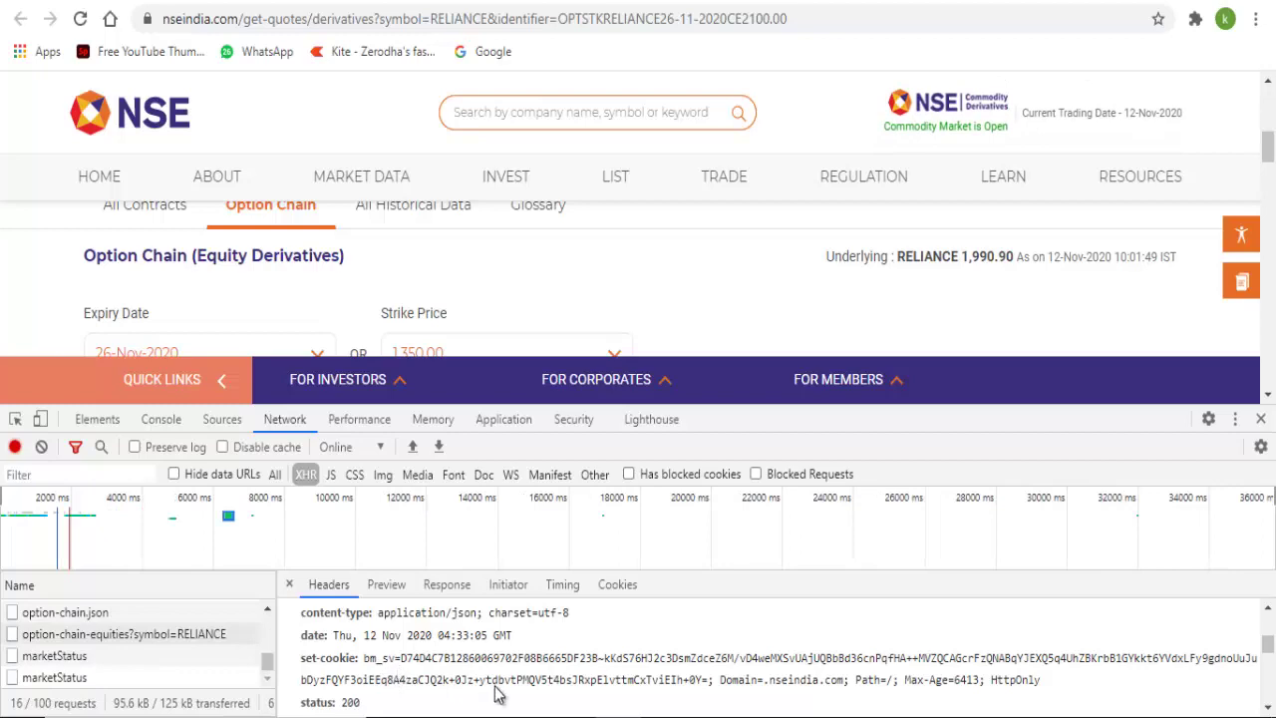
scroll(518, 693, "down", 3)
scroll(569, 688, "down", 3)
scroll(572, 693, "up", 2)
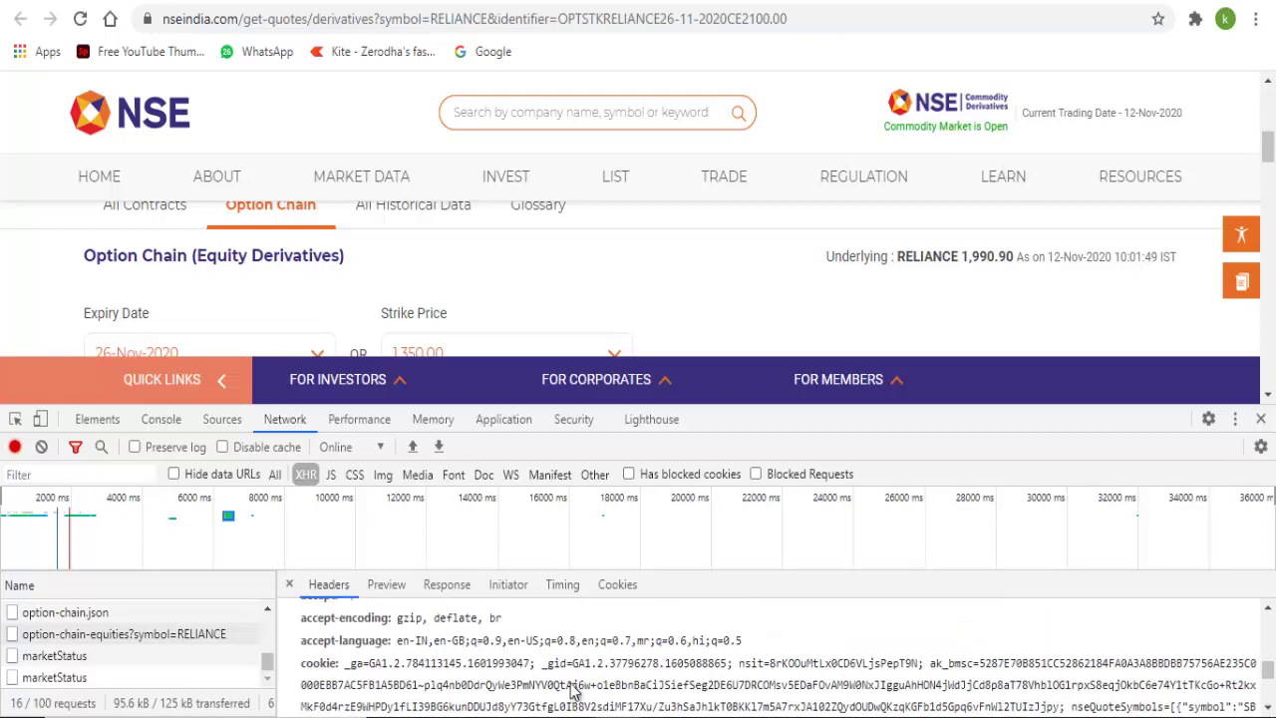
scroll(746, 673, "down", 1)
triple_click(746, 673)
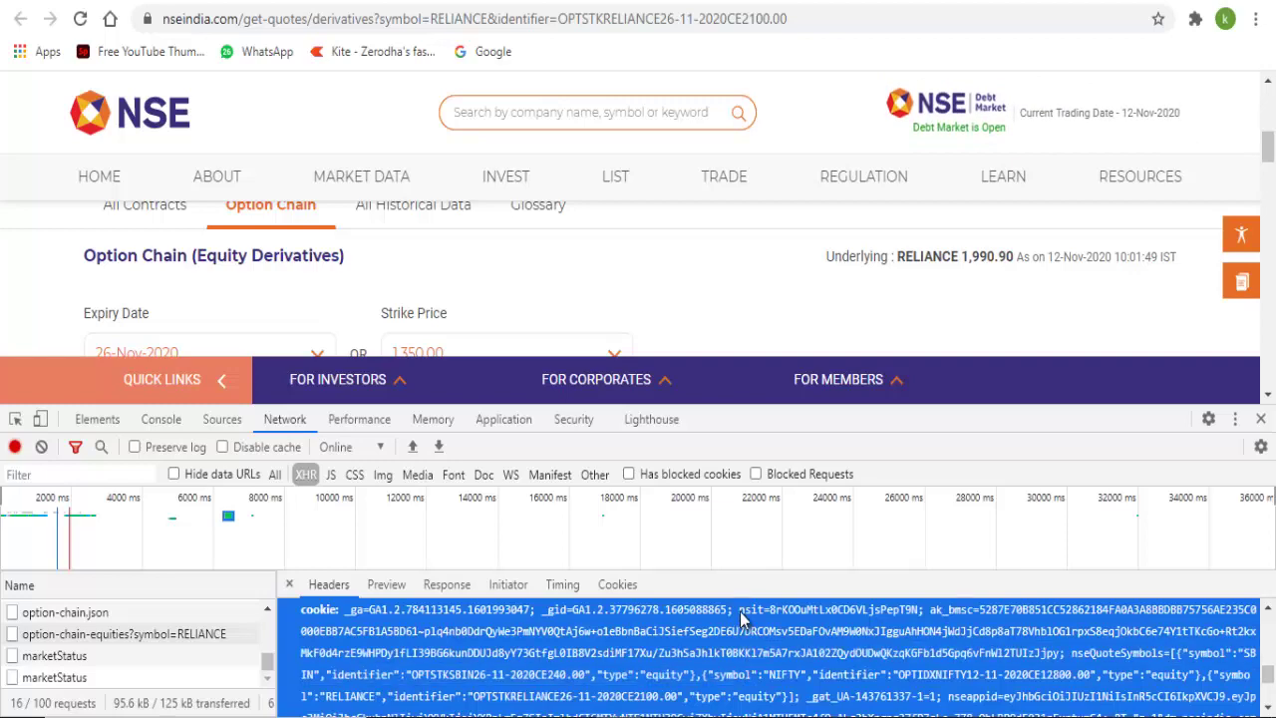
- Copy just the nsit cookie entry and switch over to the blank Excel workbook
scroll(740, 618, "up", 2)
scroll(741, 688, "down", 1)
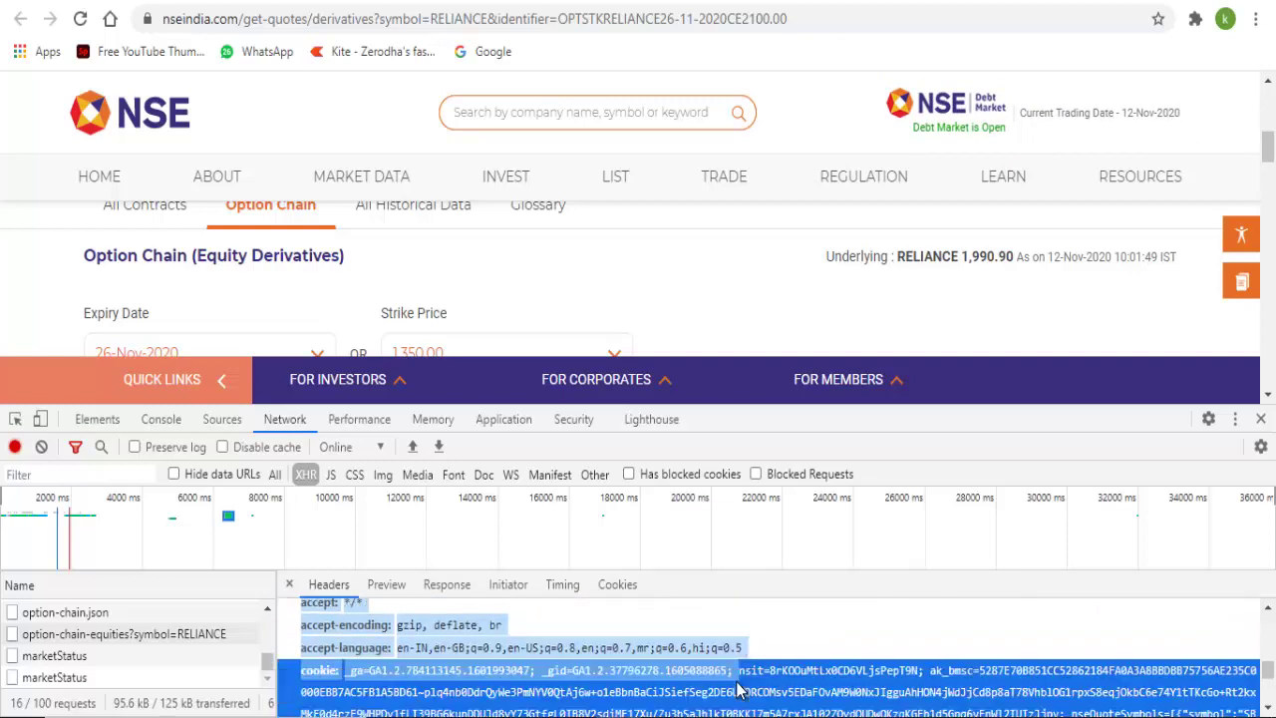
scroll(741, 668, "down", 2)
scroll(741, 653, "up", 2)
scroll(741, 654, "down", 1)
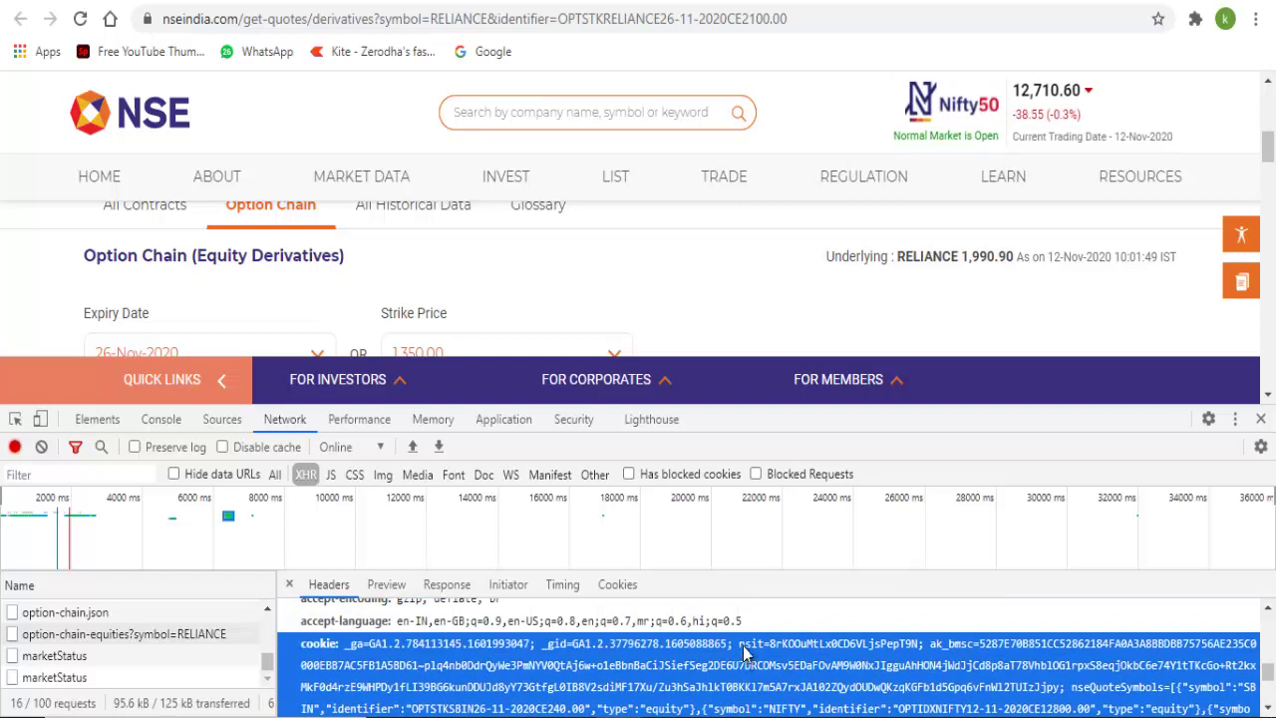
left_click_drag(739, 648, 926, 648)
right_click(896, 643)
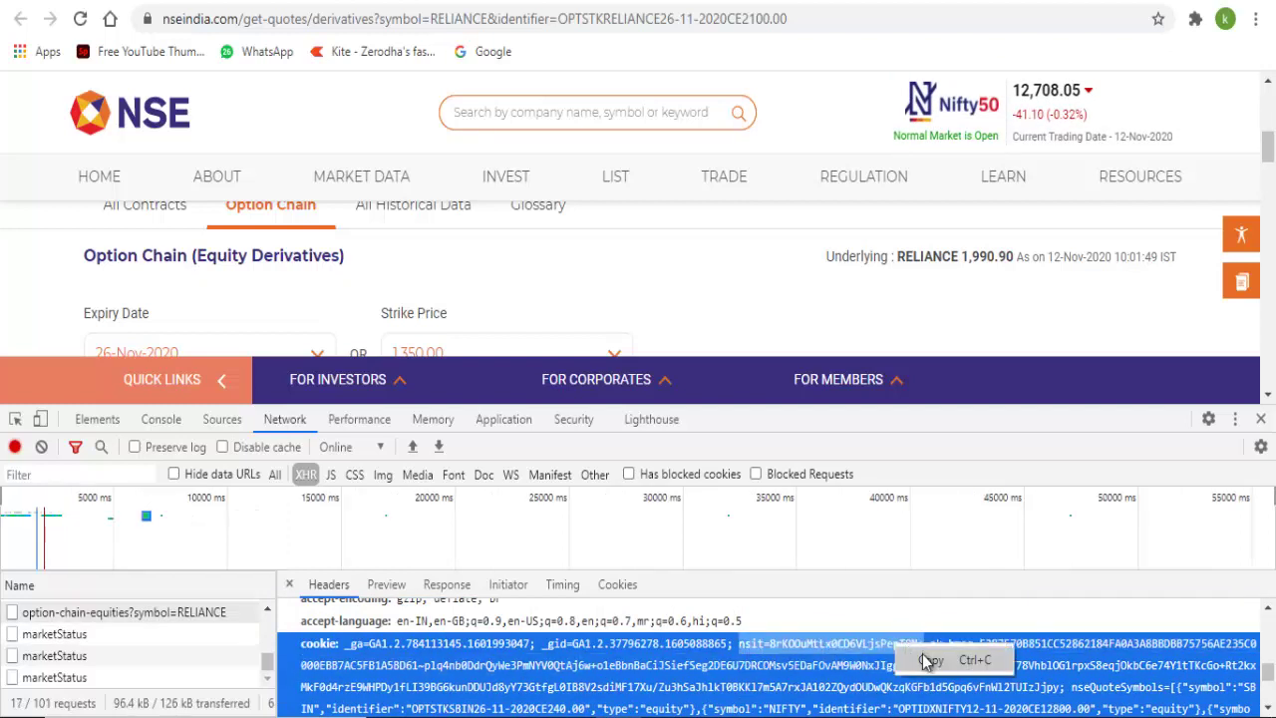
left_click(922, 662)
key("alt+Tab")
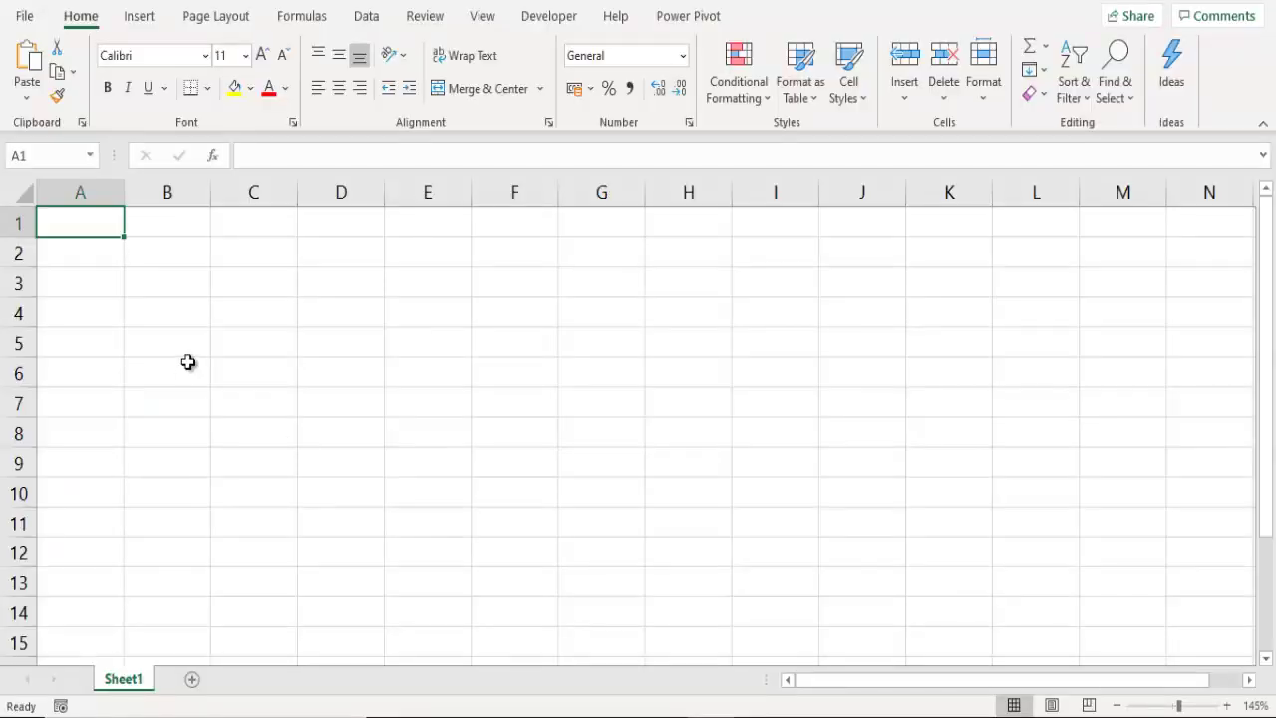
- Enter the heading 'Cookies' in A1, paste the nsit cookie into A2, then return to DevTools
type("Cookie")
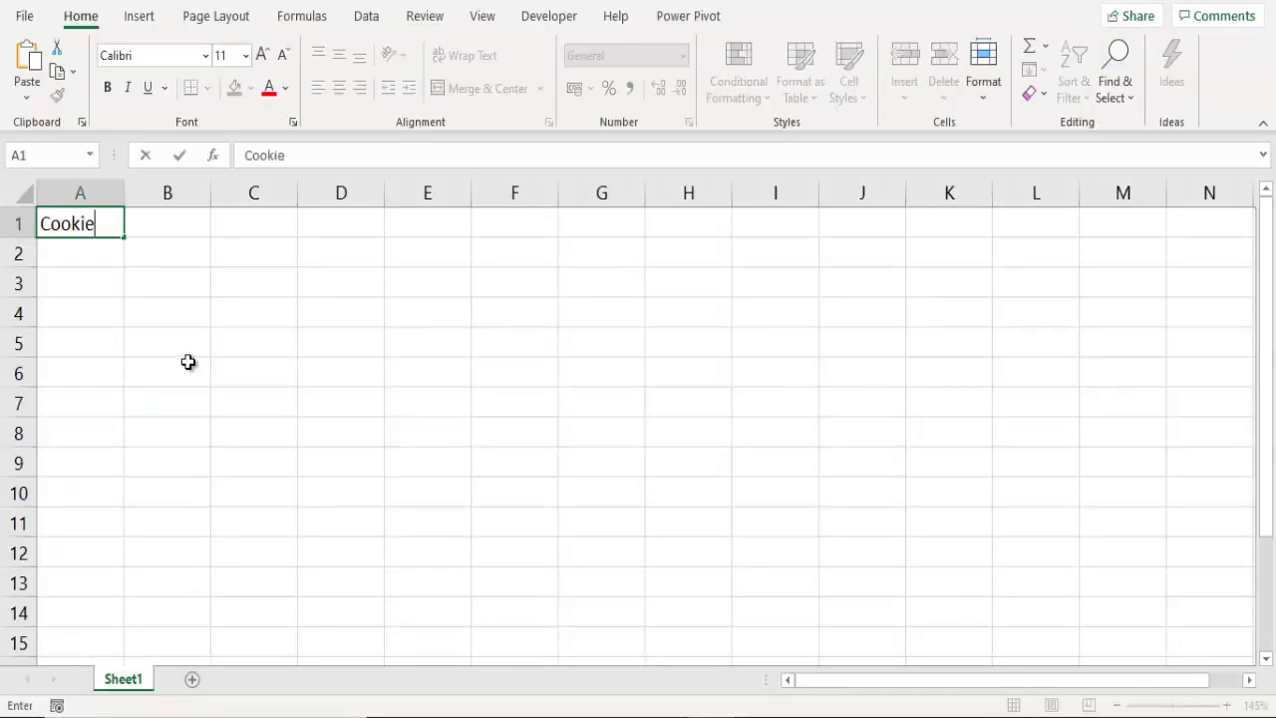
type("s")
key("Return")
key("F2")
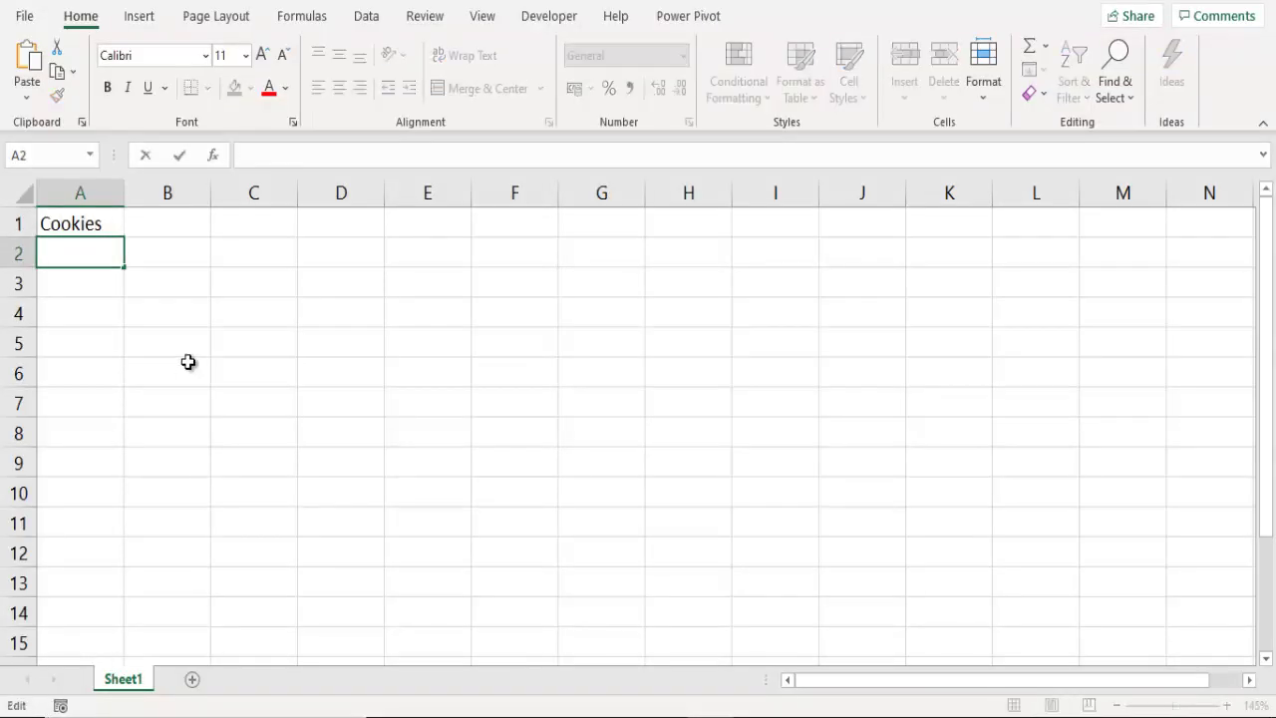
key("ctrl+v")
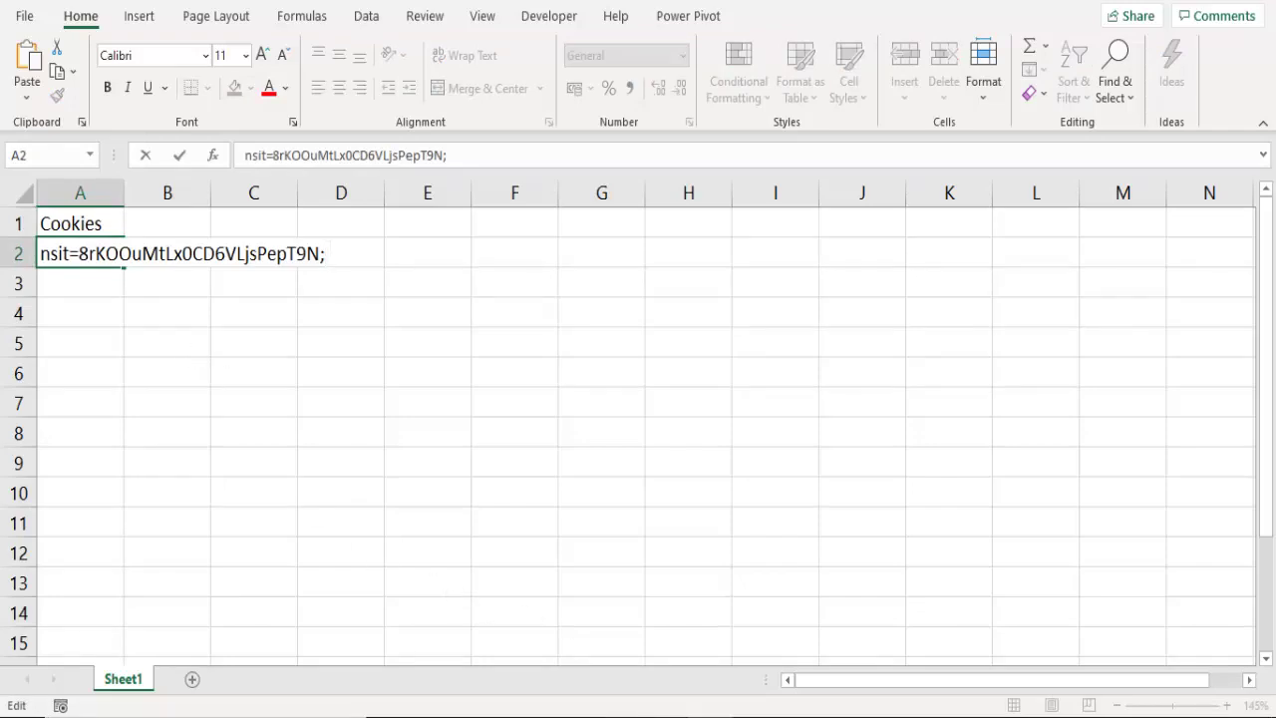
key("alt+Tab")
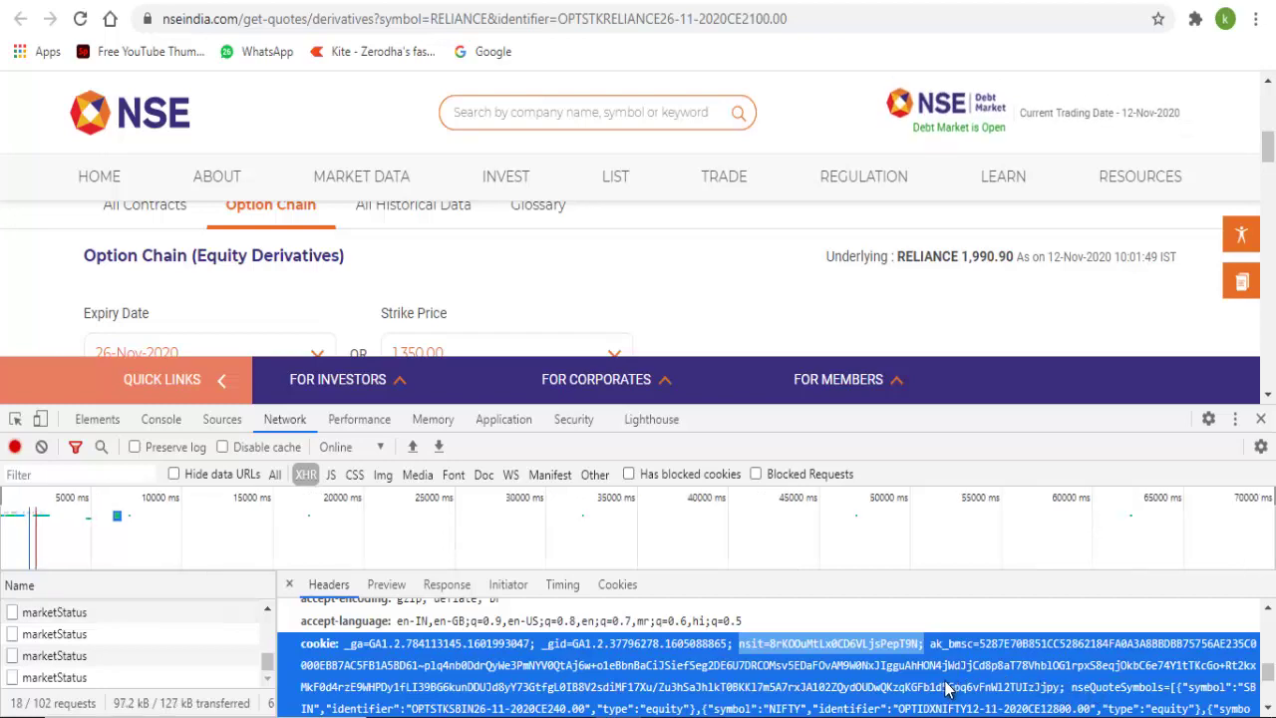
- Select and copy the nseappid entry from the request's cookie header
triple_click(1081, 694)
scroll(1070, 695, "down", 1)
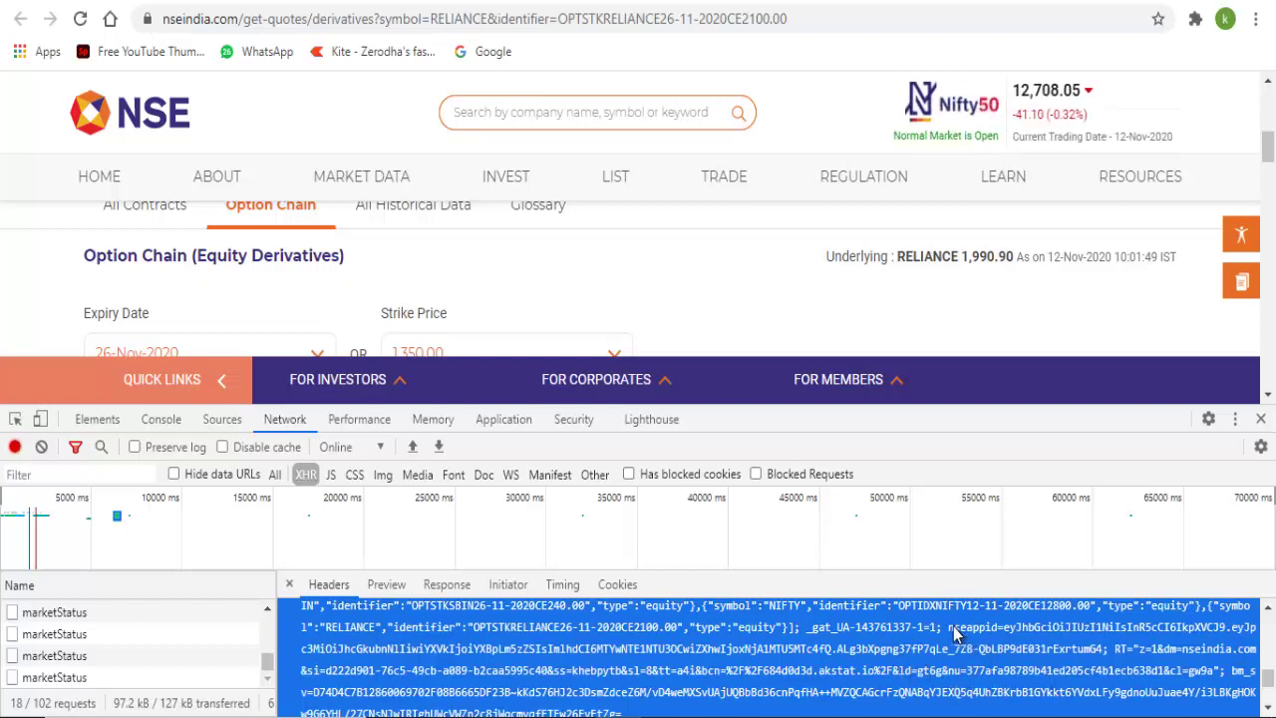
mouse_move(950, 628)
left_mouse_down()
mouse_move(1042, 657)
mouse_move(1082, 649)
left_mouse_up()
right_click(1081, 649)
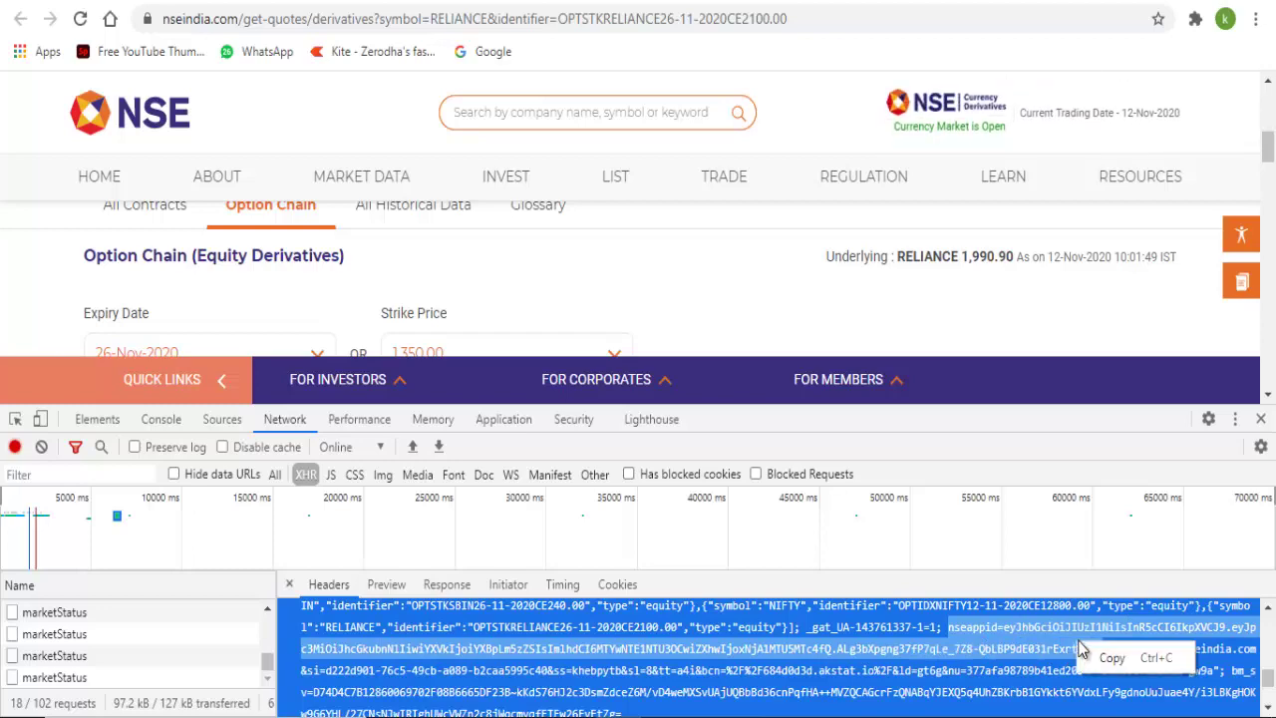
left_click(1112, 657)
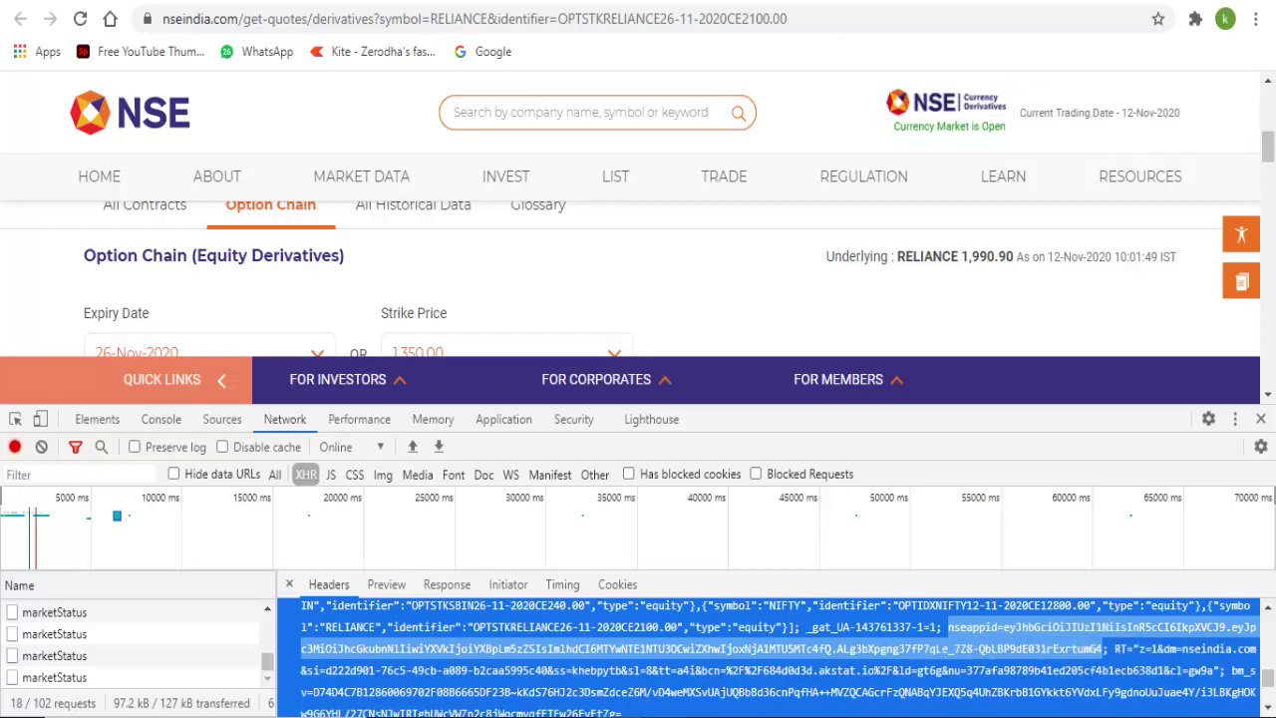
- Append the nseappid cookie to A2, then send A1:A2 to Power Query via Data > From Table/Range
key("ctrl+v")
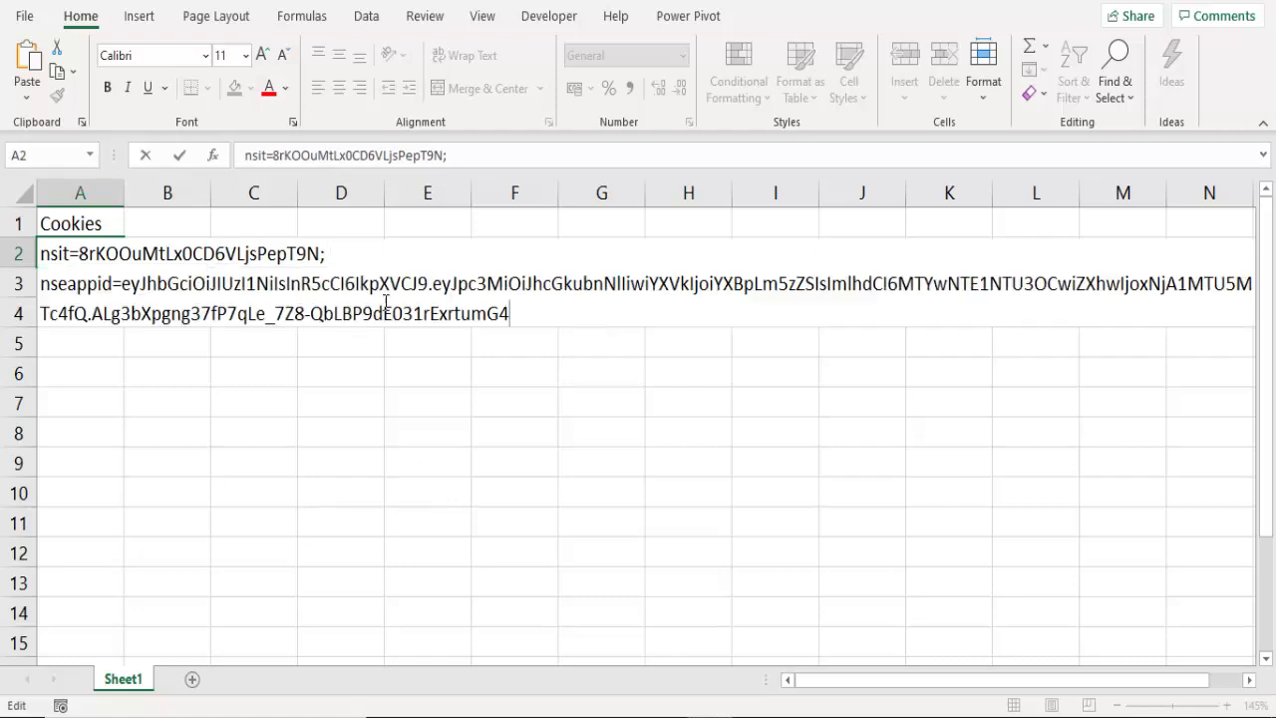
left_click(410, 422)
left_click(75, 227)
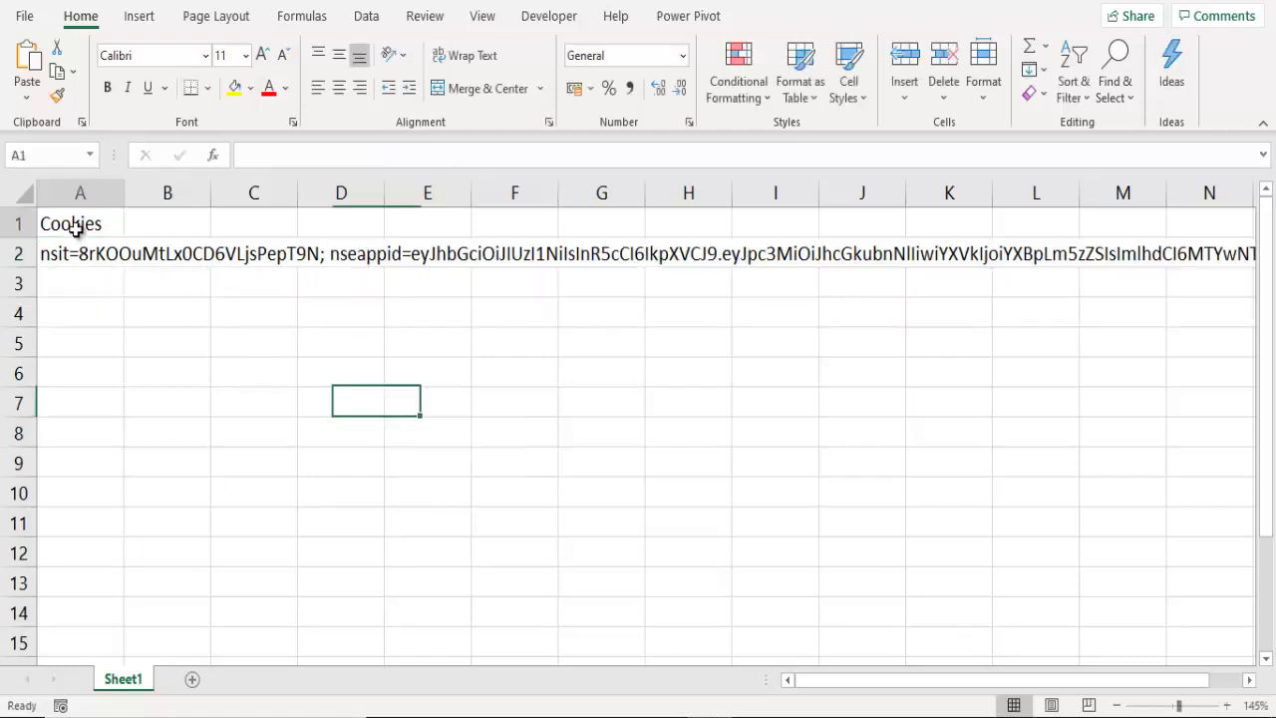
left_click_drag(75, 228, 80, 254)
left_click(367, 16)
left_click(119, 89)
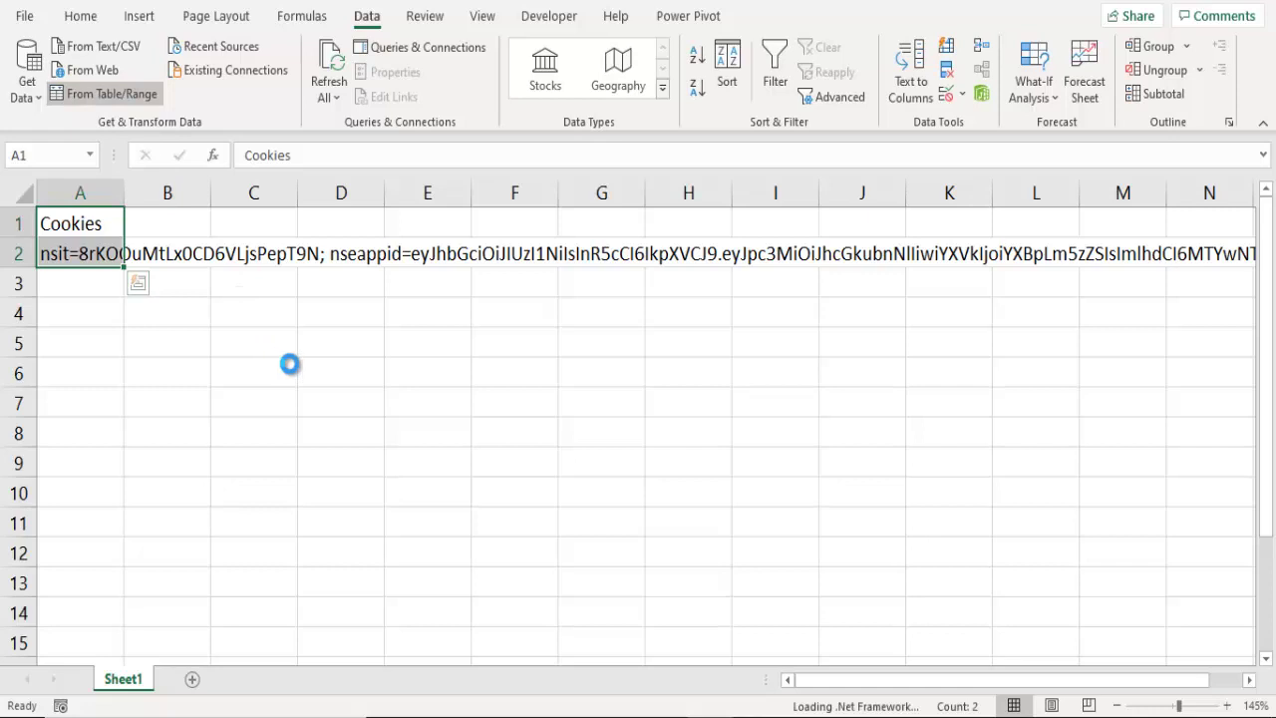
- Create the table with headers, delete Changed Type, drill down to the cookie text, and open Advanced Editor
left_click(863, 418)
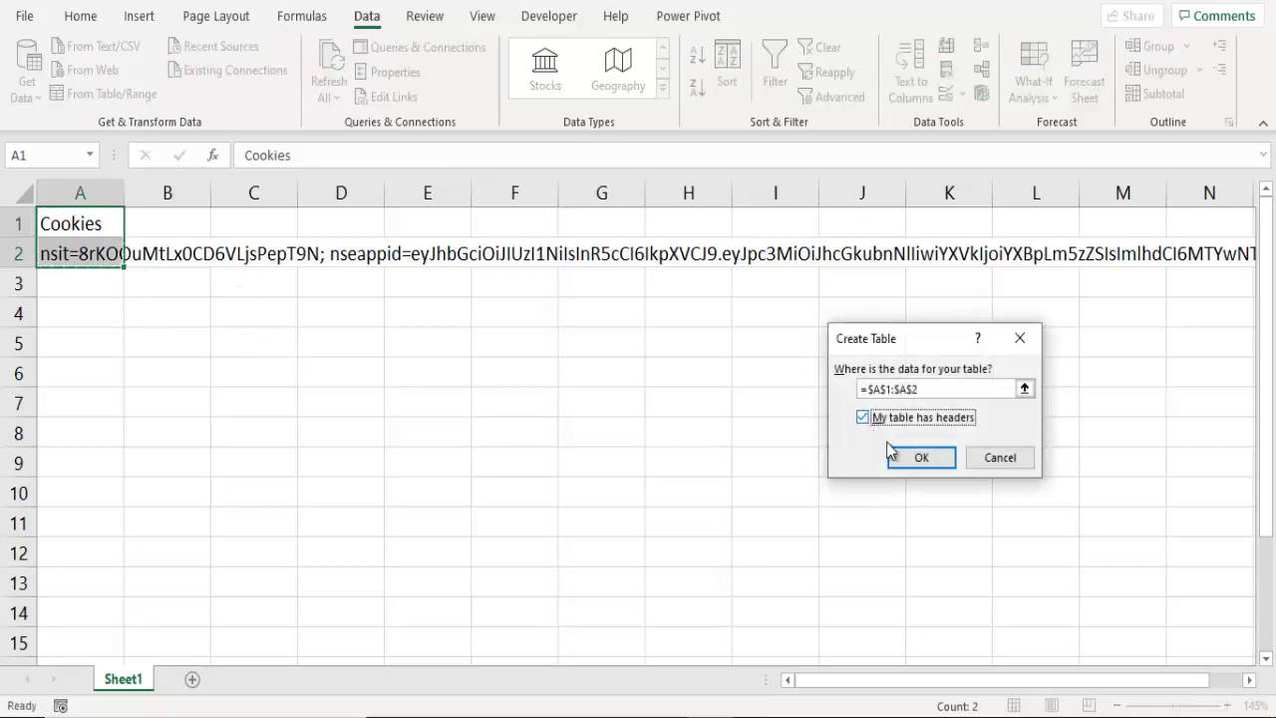
left_click(916, 456)
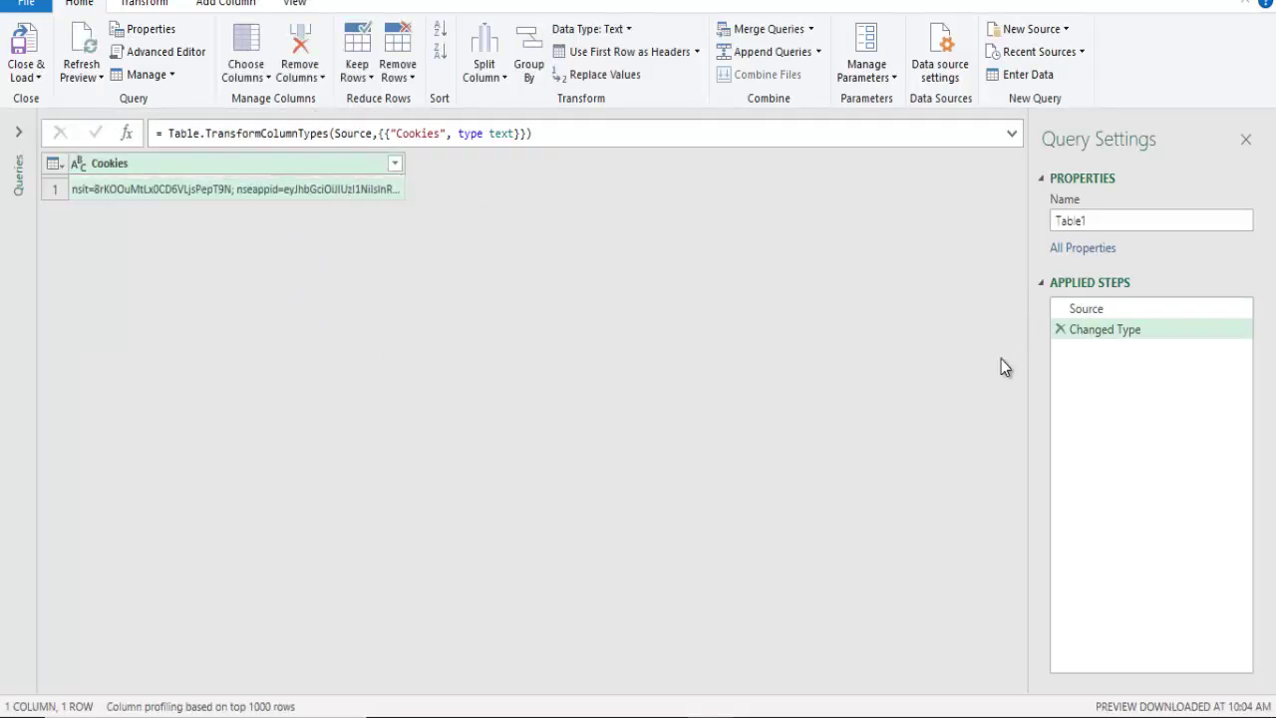
left_click(1061, 330)
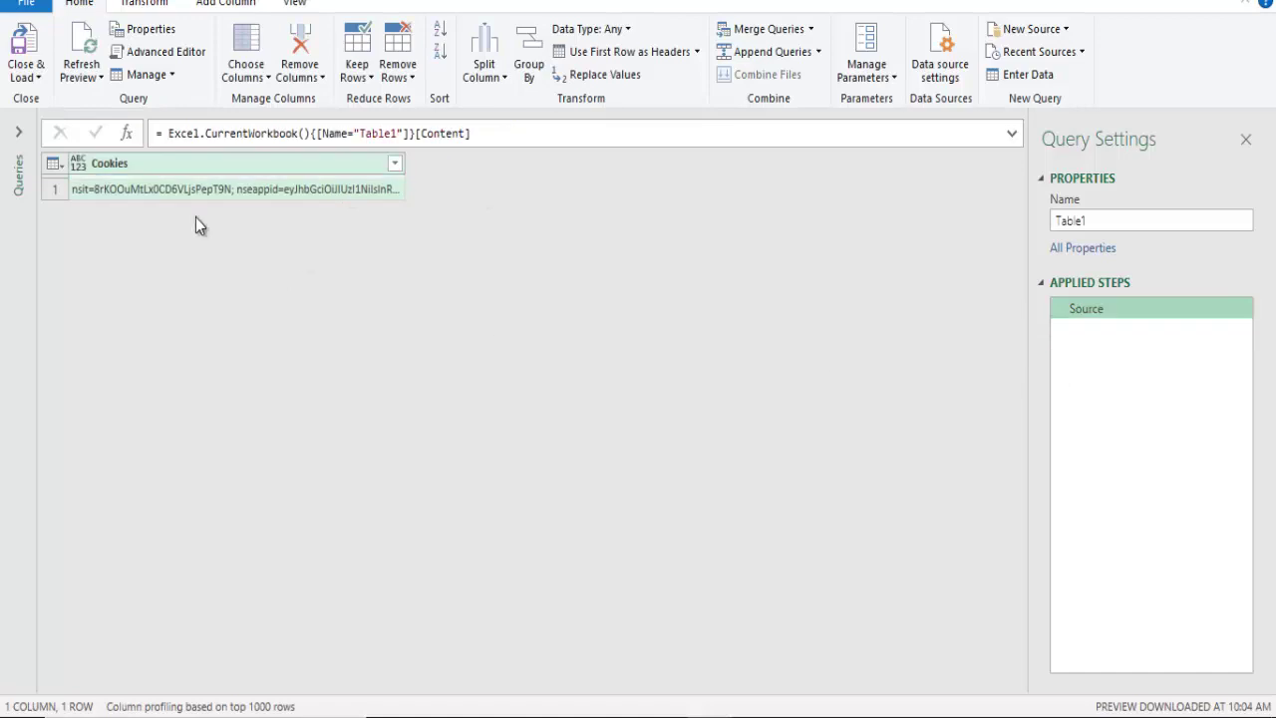
right_click(275, 191)
left_click(327, 287)
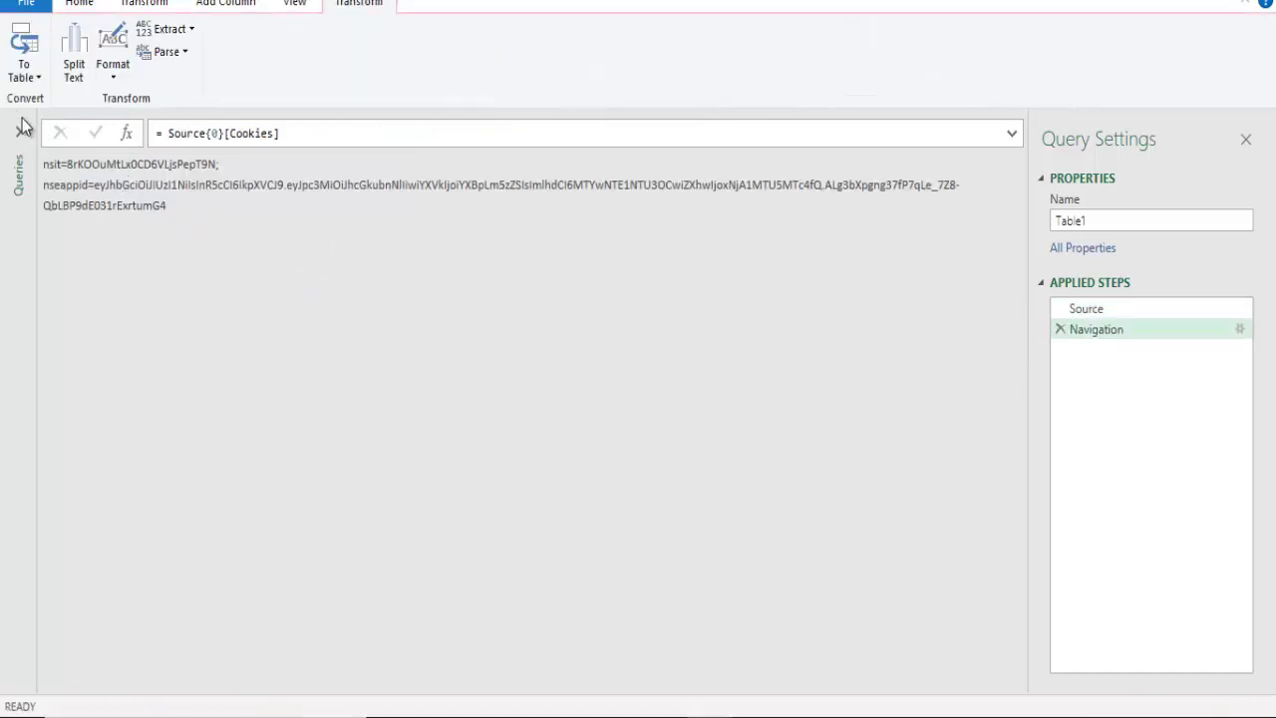
left_click(88, 4)
left_click(199, 58)
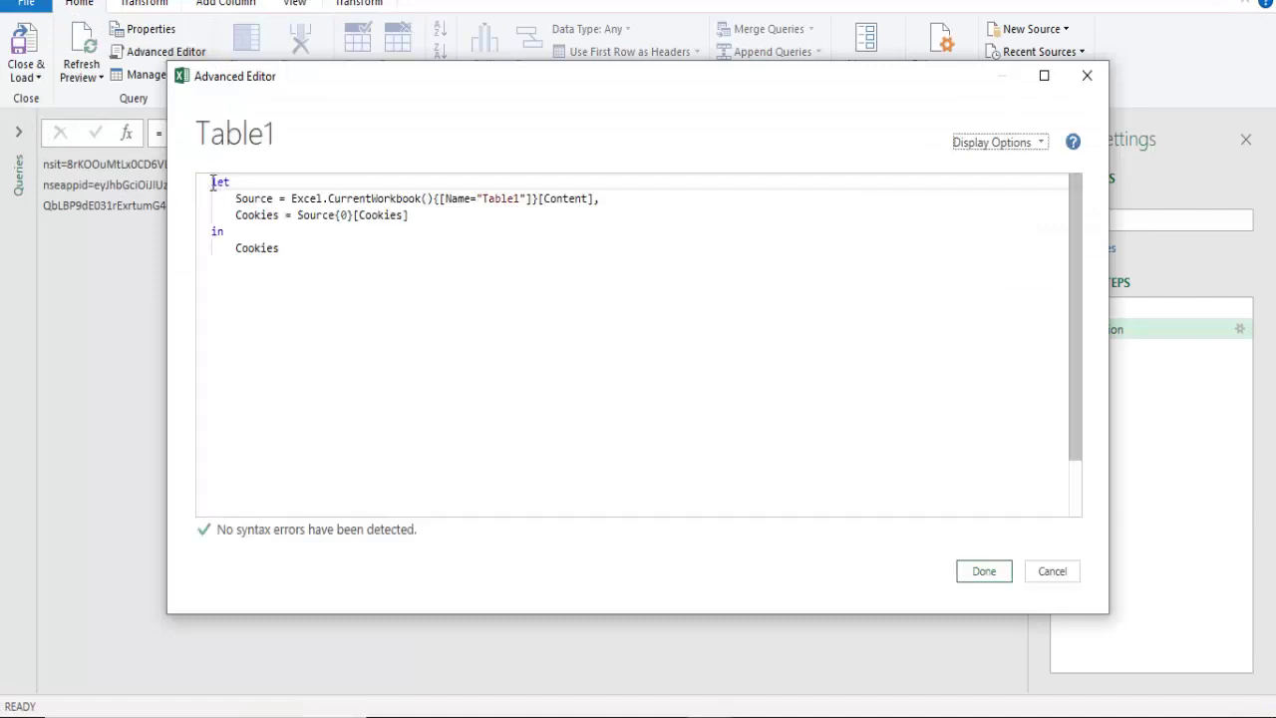
- Paste the header line 'let cookies=()=>' above the existing let in the Advanced Editor
key("Return")
key("Up")
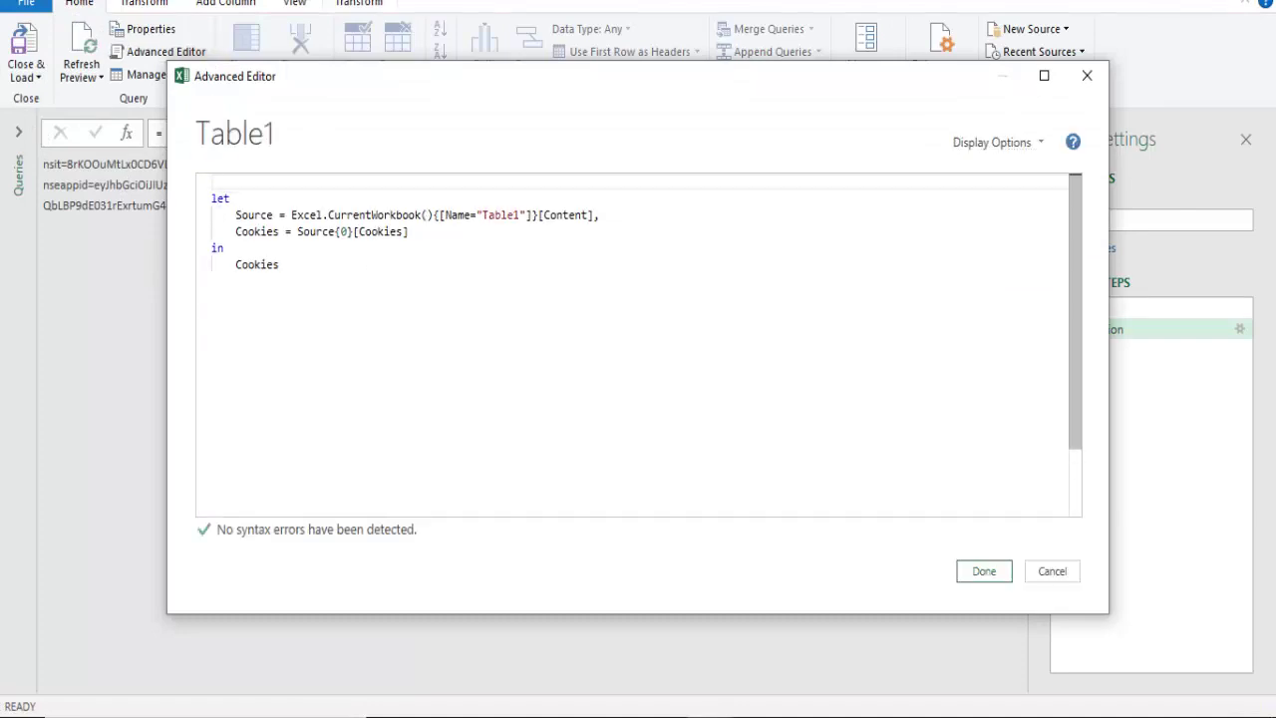
key("alt+Tab")
left_click(208, 80)
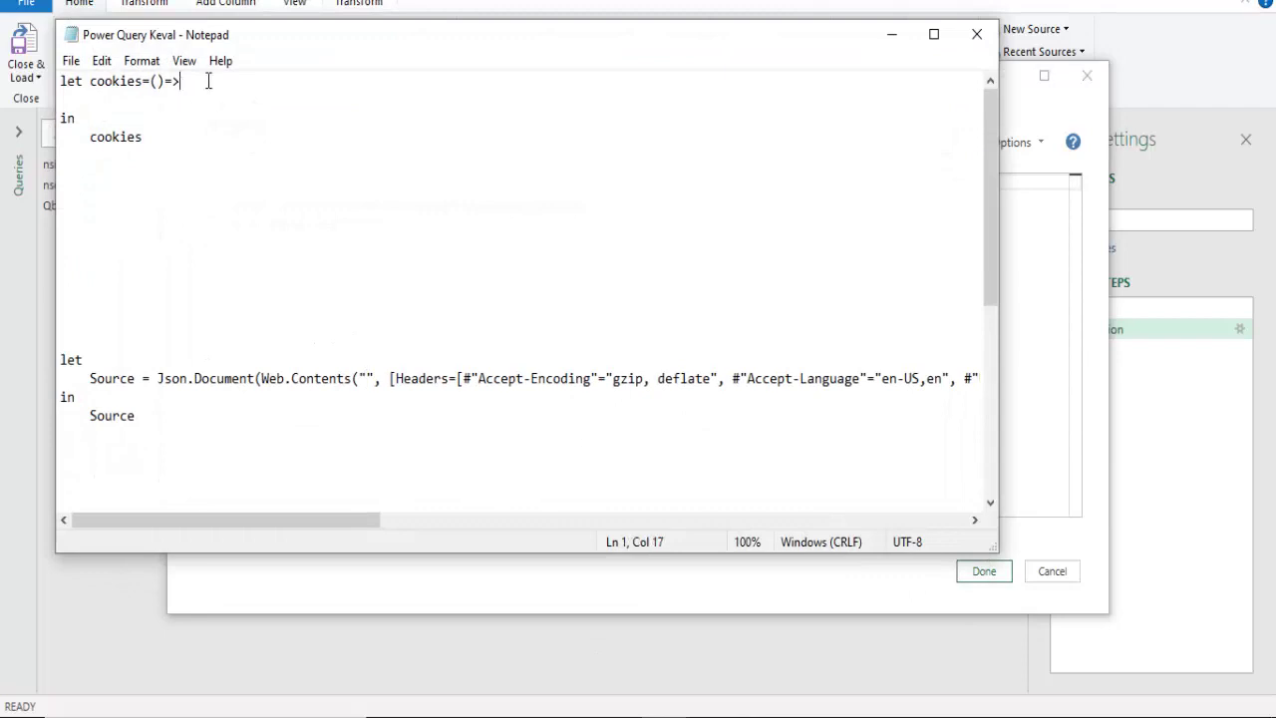
mouse_move(208, 81)
left_mouse_down()
mouse_move(65, 82)
mouse_move(57, 94)
left_mouse_up()
key("ctrl+c")
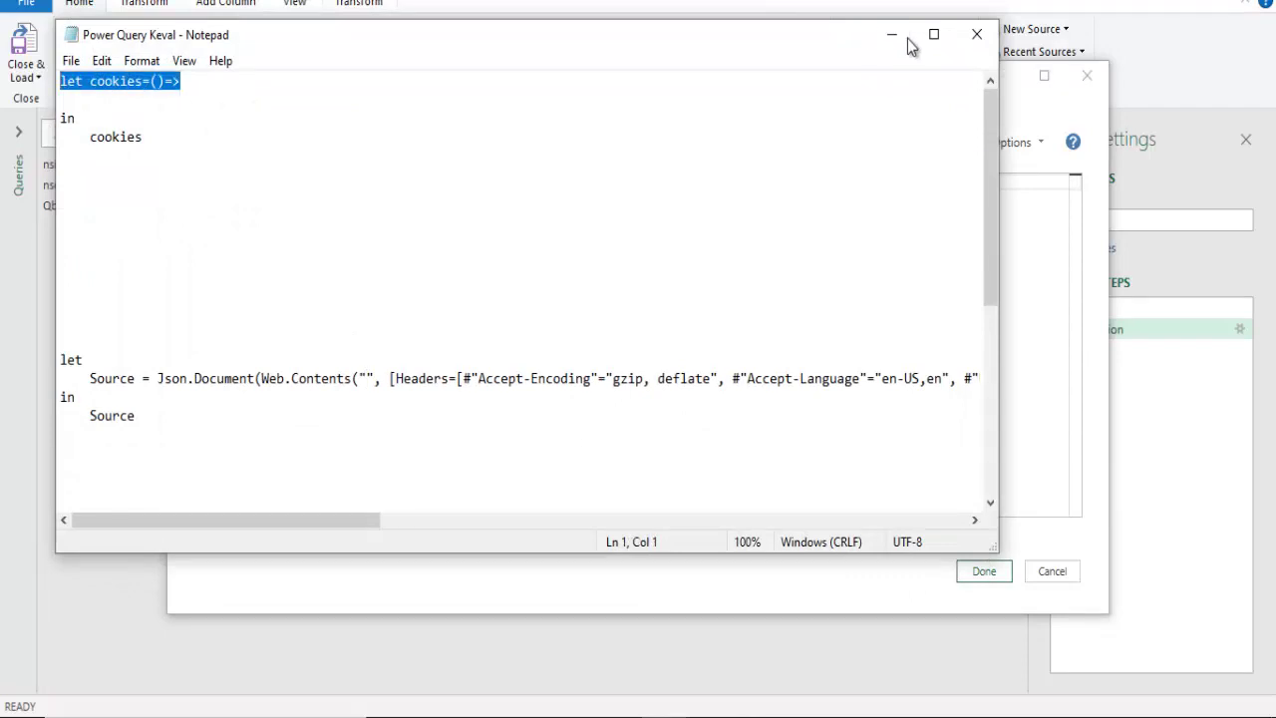
left_click(892, 34)
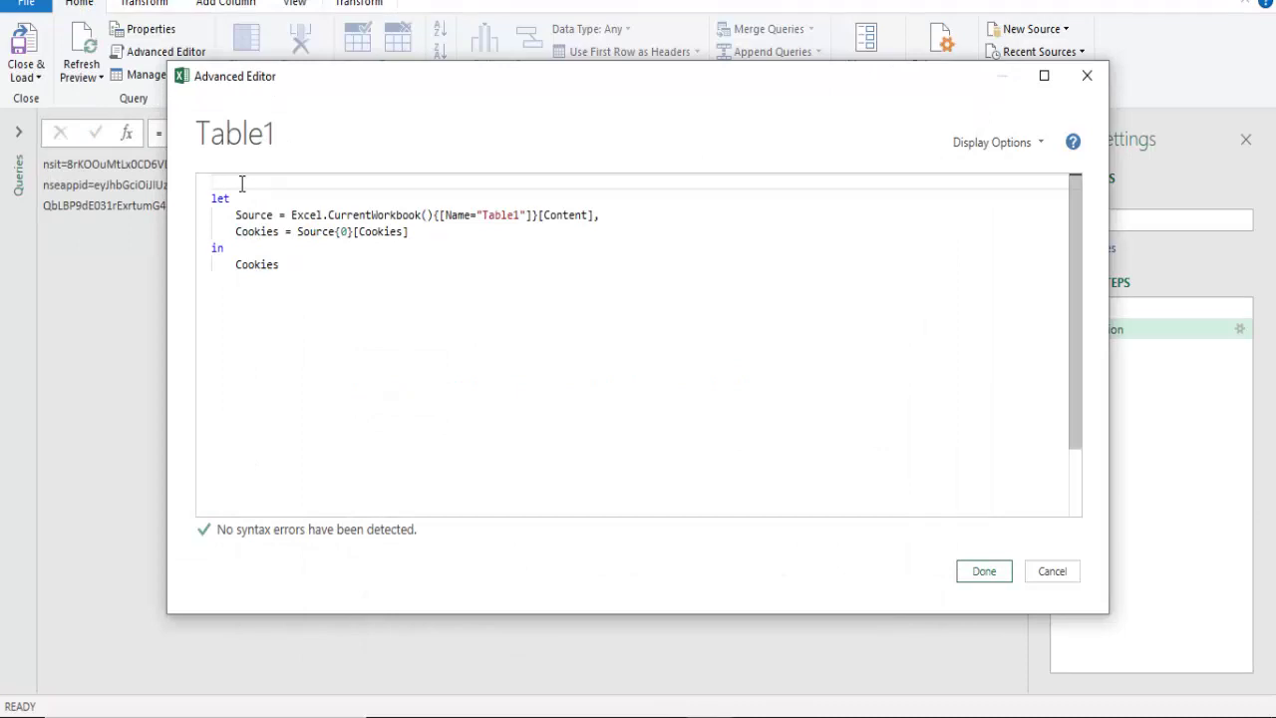
key("ctrl+v")
- Paste the closing 'in cookies' lines after the final Cookies line and apply the code
left_click(307, 265)
key("Return")
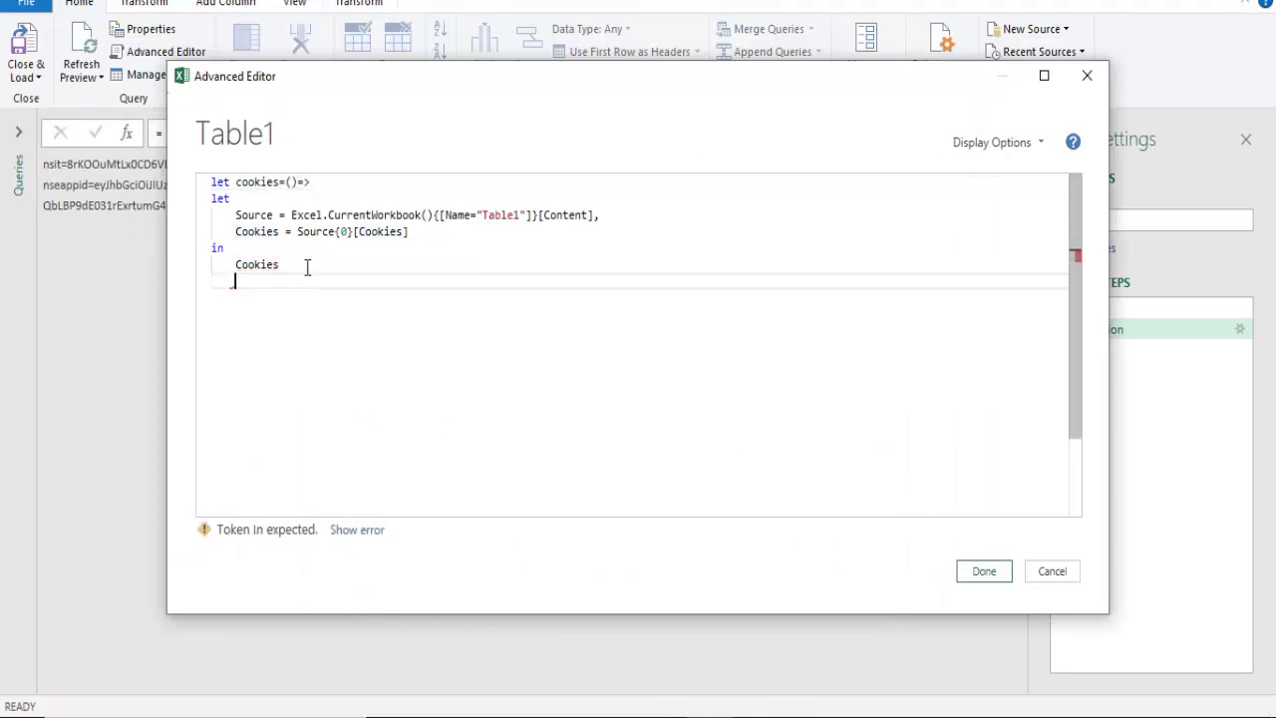
key("alt+Tab")
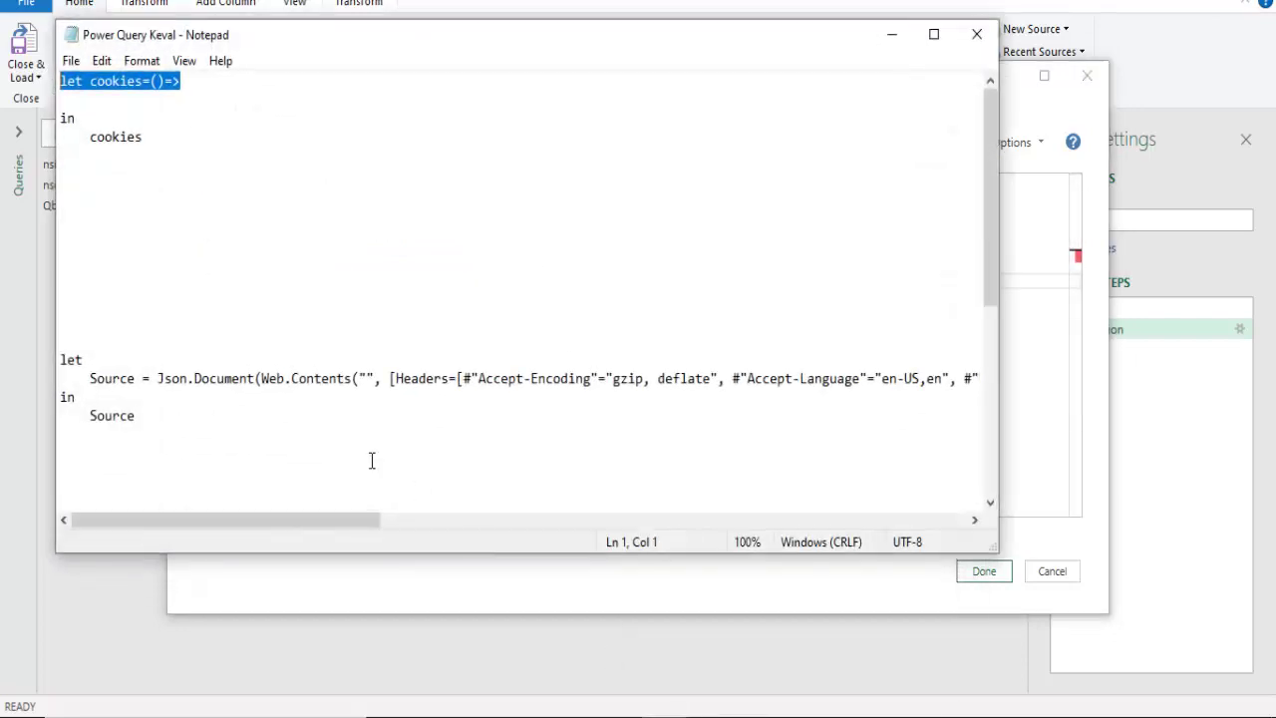
left_click_drag(147, 137, 57, 117)
key("ctrl+c")
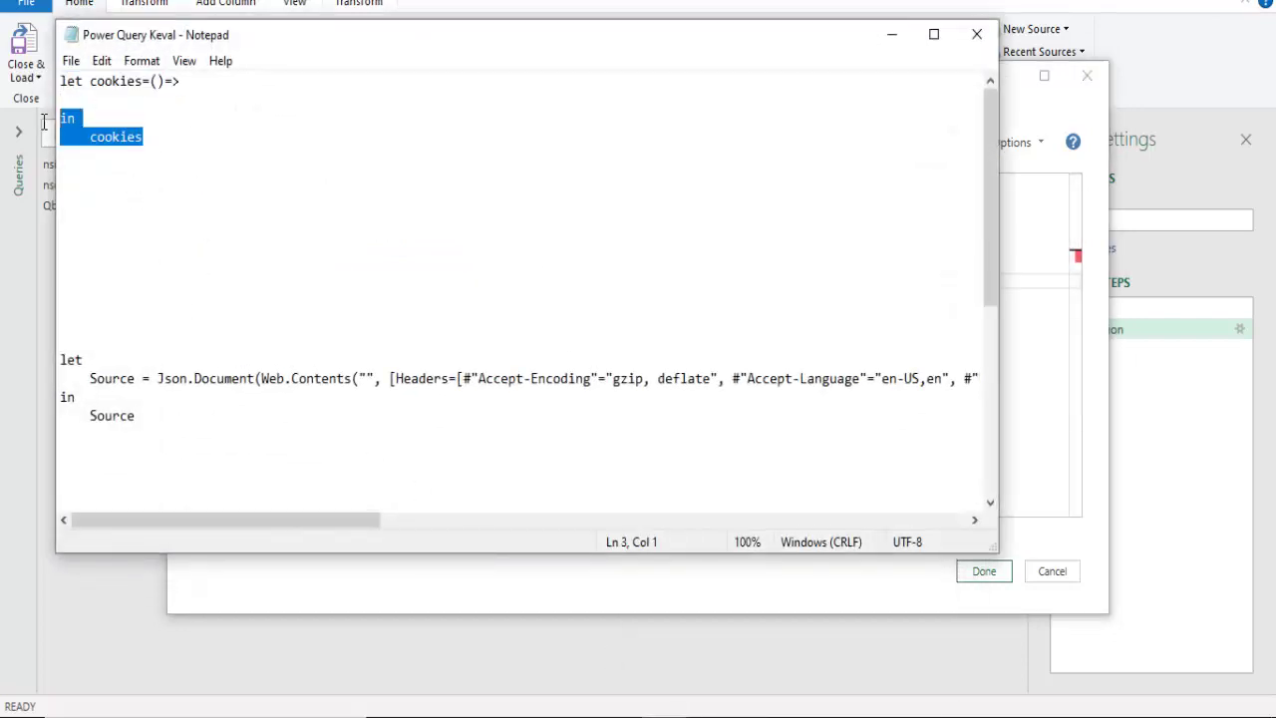
left_click(902, 37)
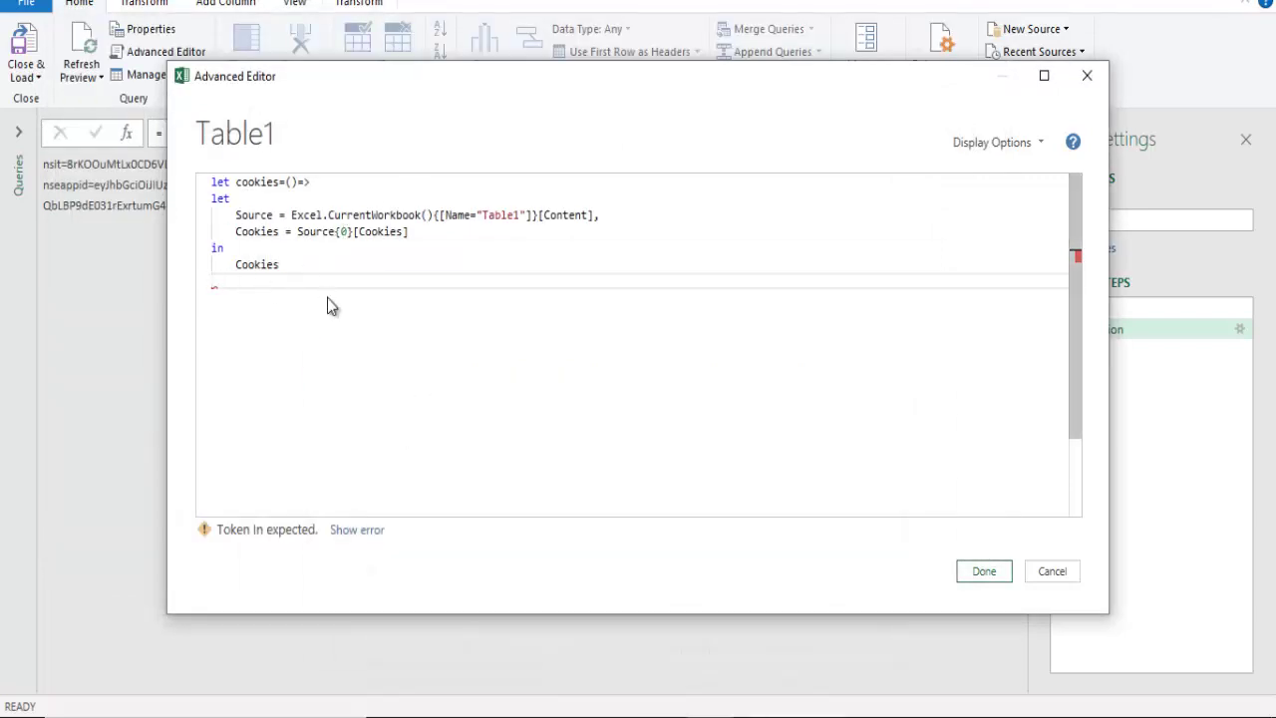
key("ctrl+v")
left_click(980, 570)
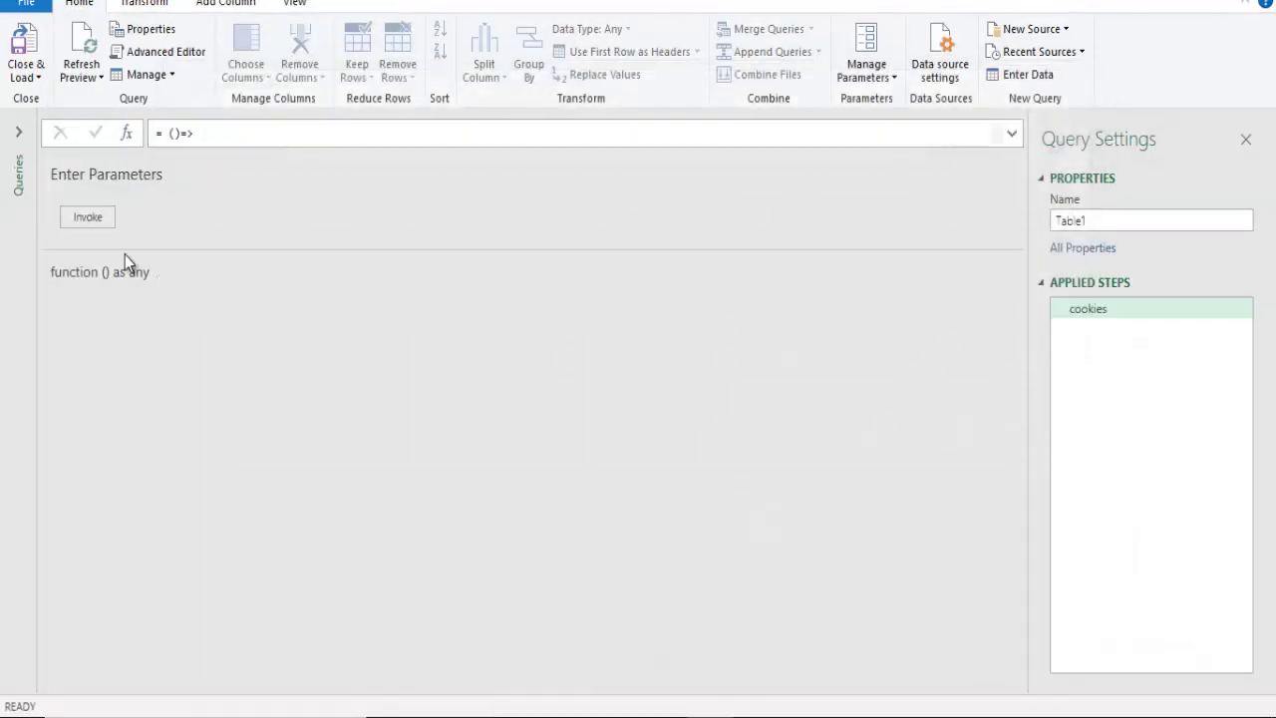
- Rename query Table1 to Cookies and add a new blank query named Data
left_click(18, 131)
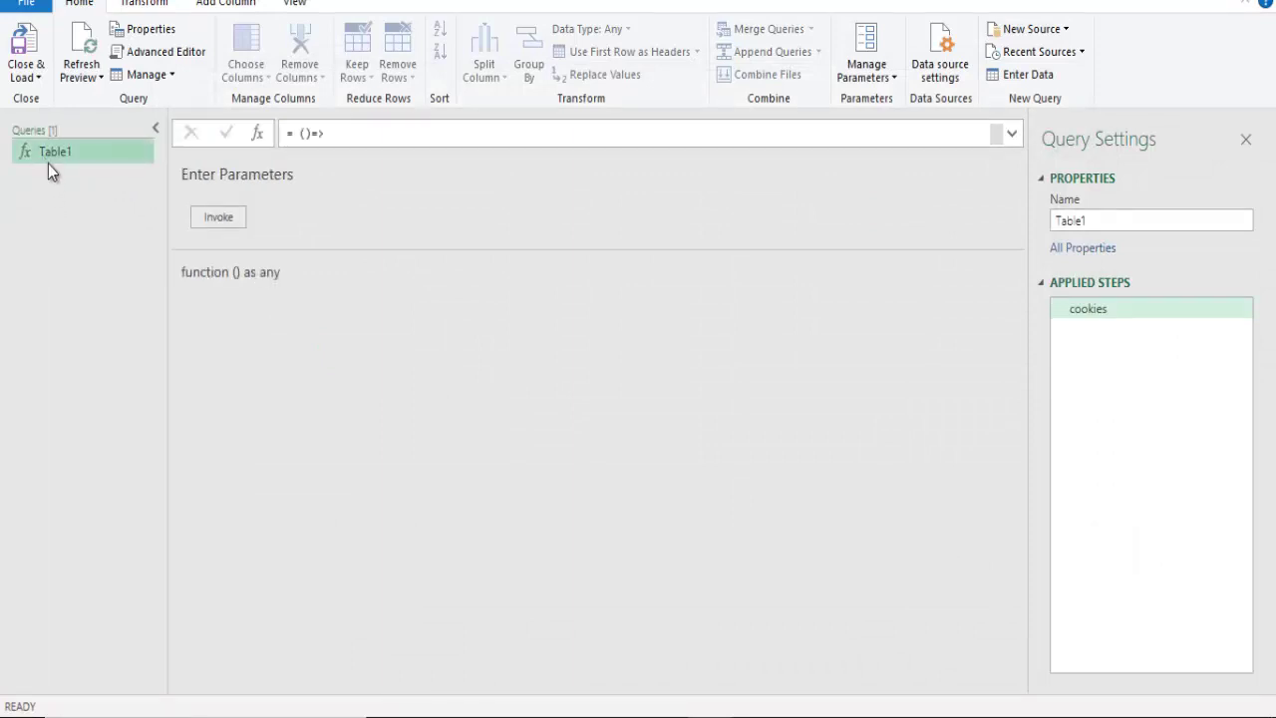
double_click(47, 160)
type("Cook")
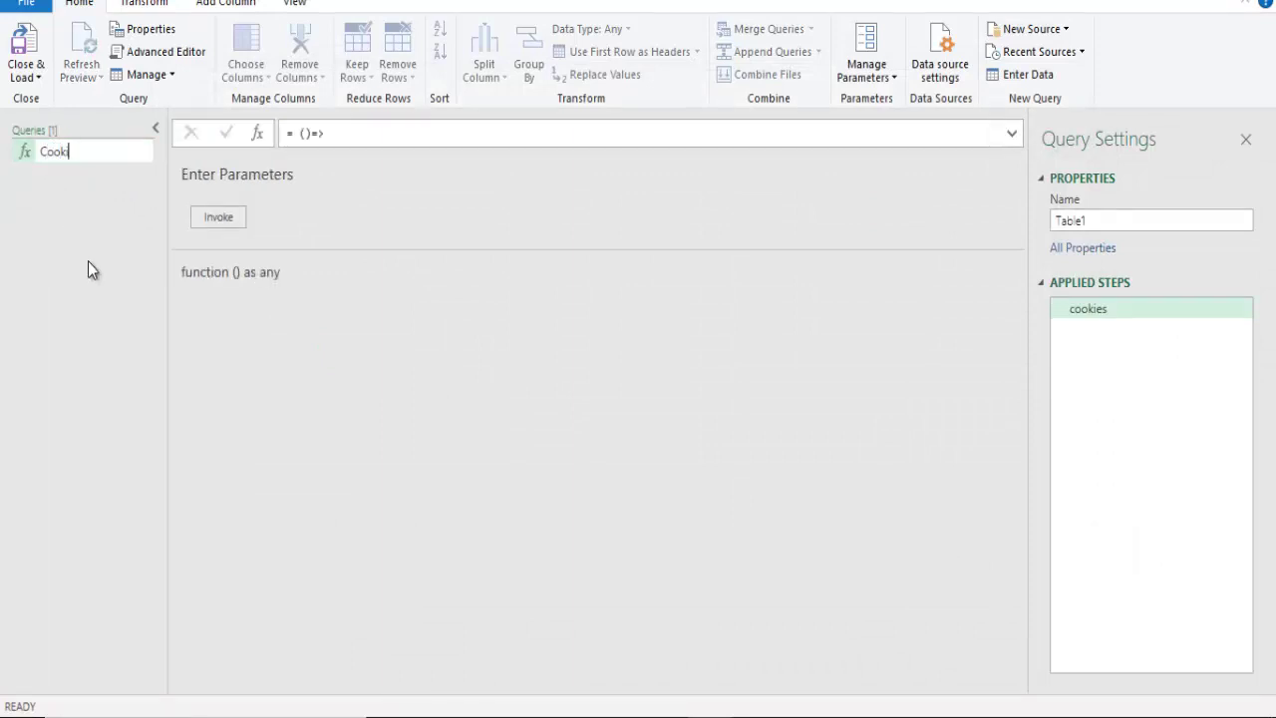
type("ies")
key("Return")
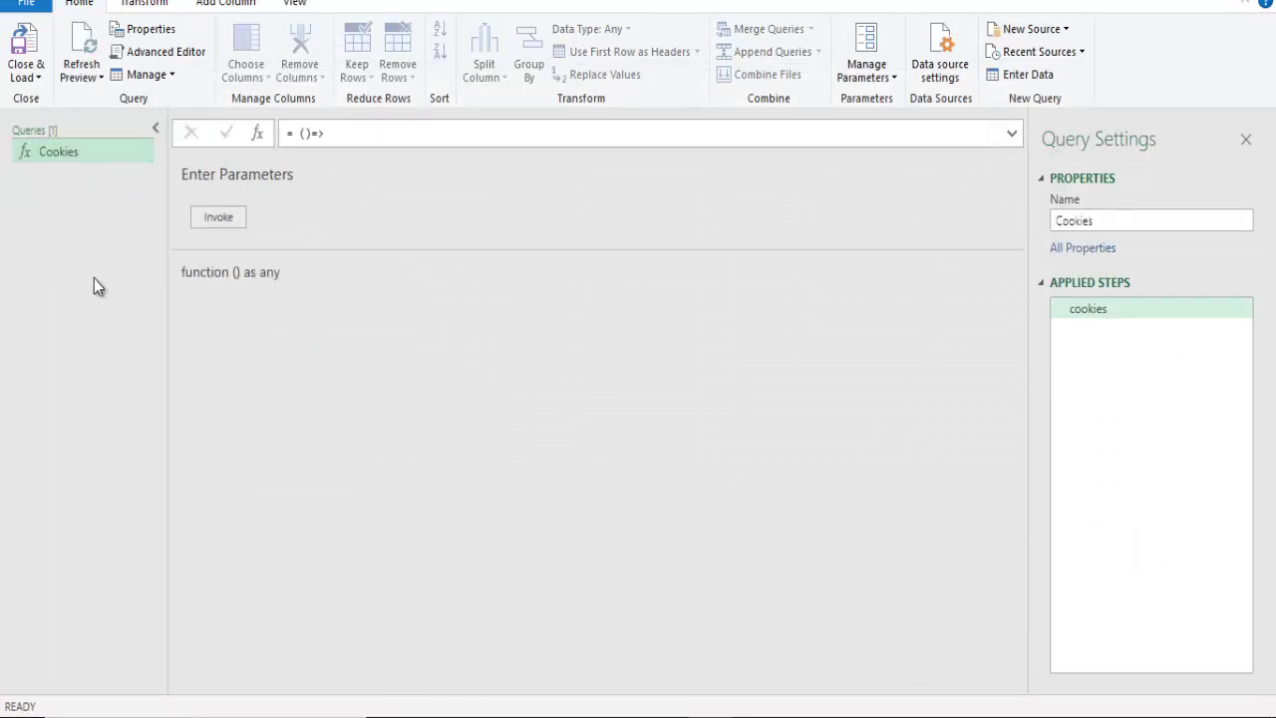
right_click(94, 278)
mouse_move(229, 336)
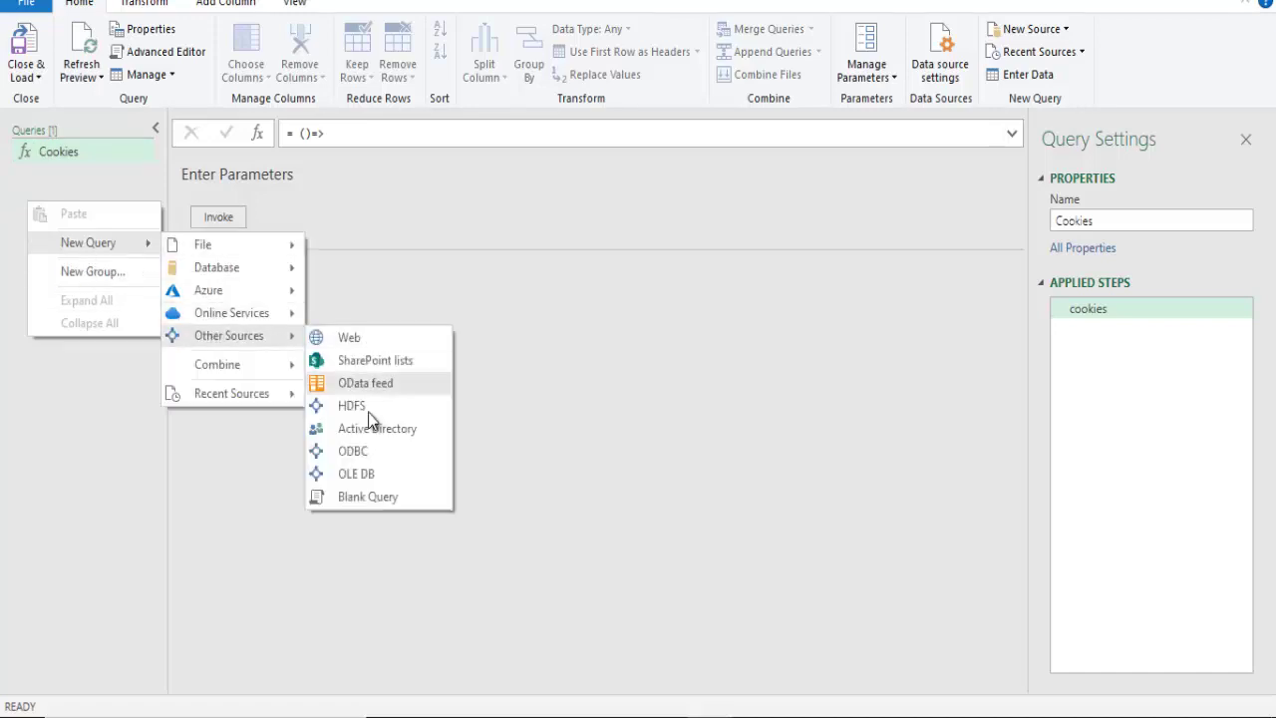
left_click(363, 497)
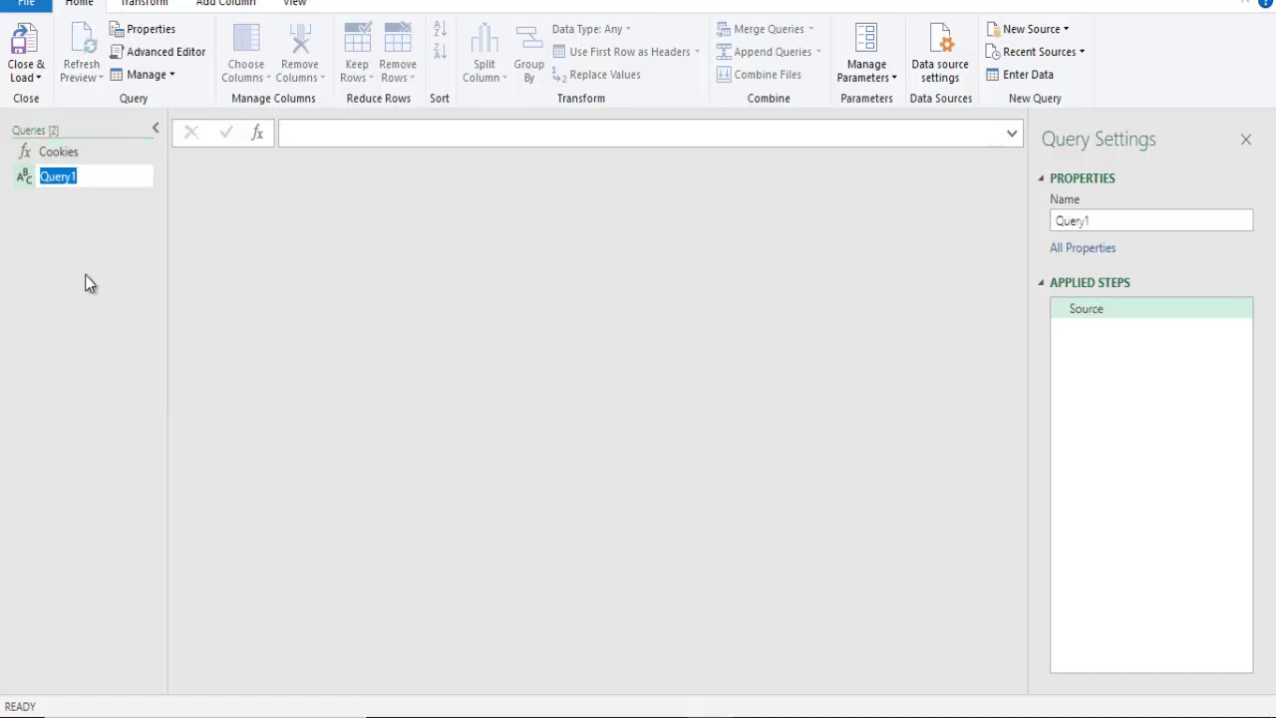
type("Data")
key("Return")
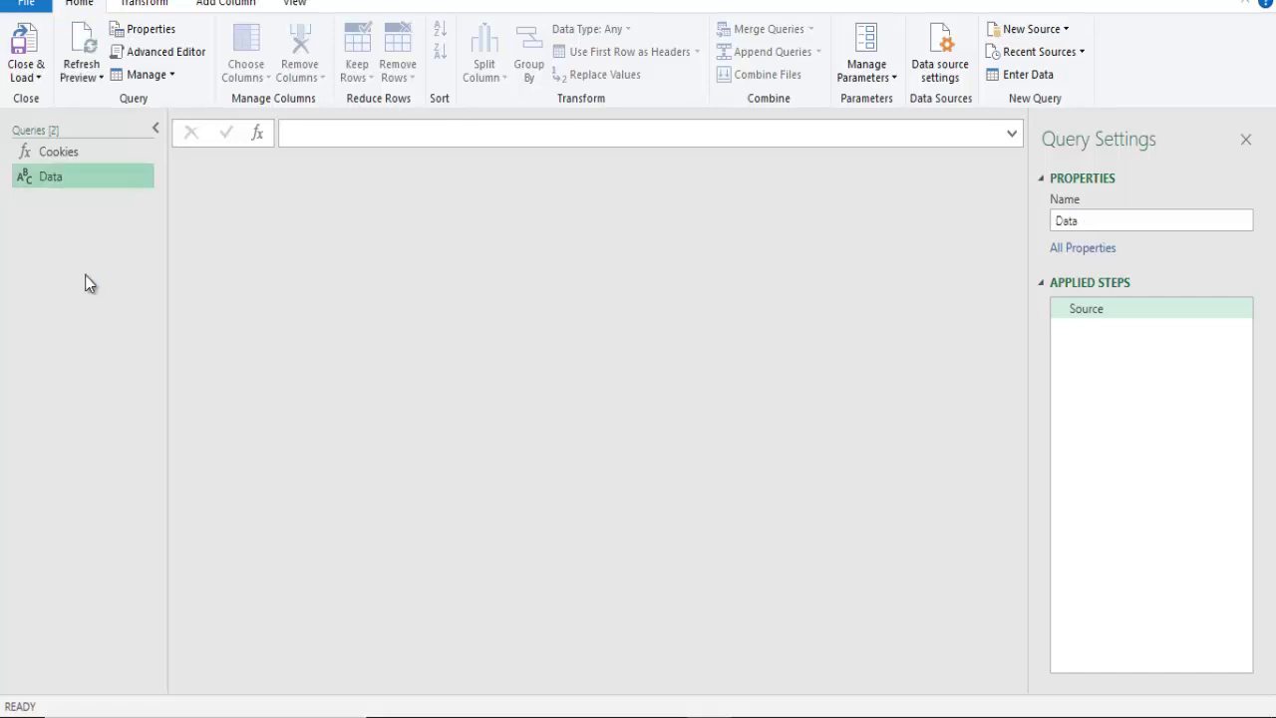
- Replace the Data query's code with a Json.Document(Web.Contents("", [Headers=…])) source from the saved notes
left_click(179, 52)
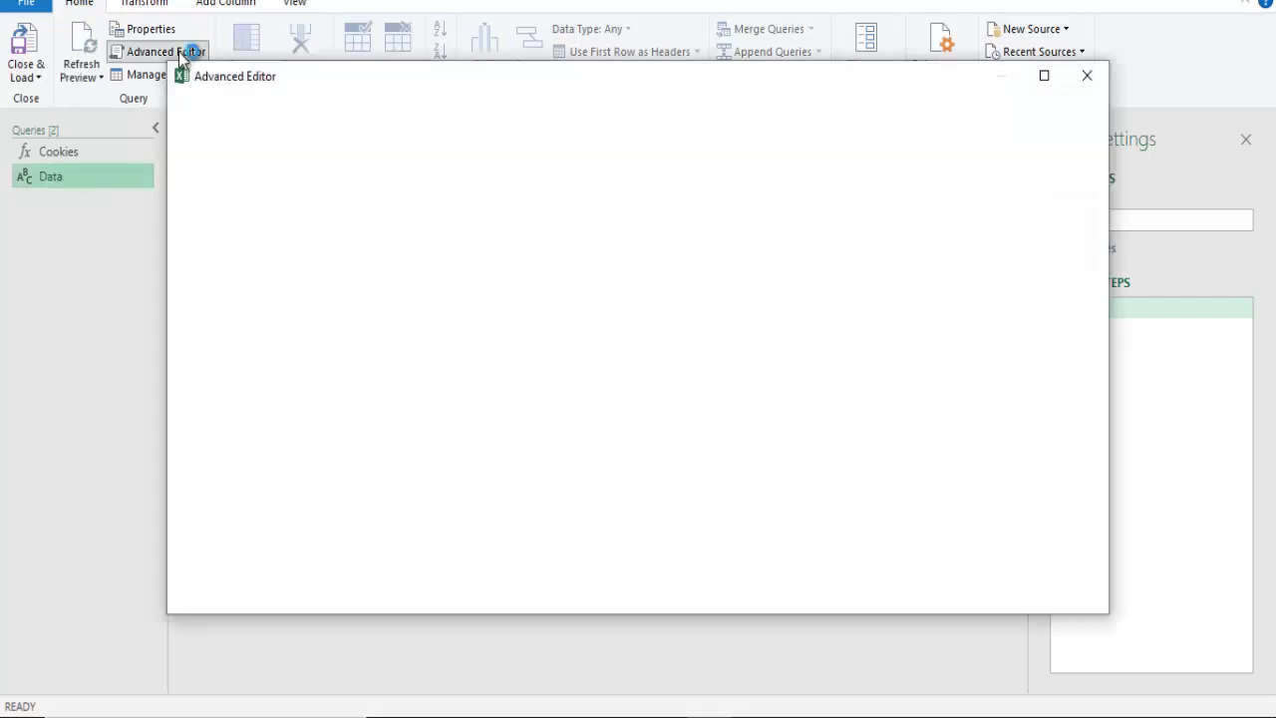
left_click_drag(293, 266, 193, 162)
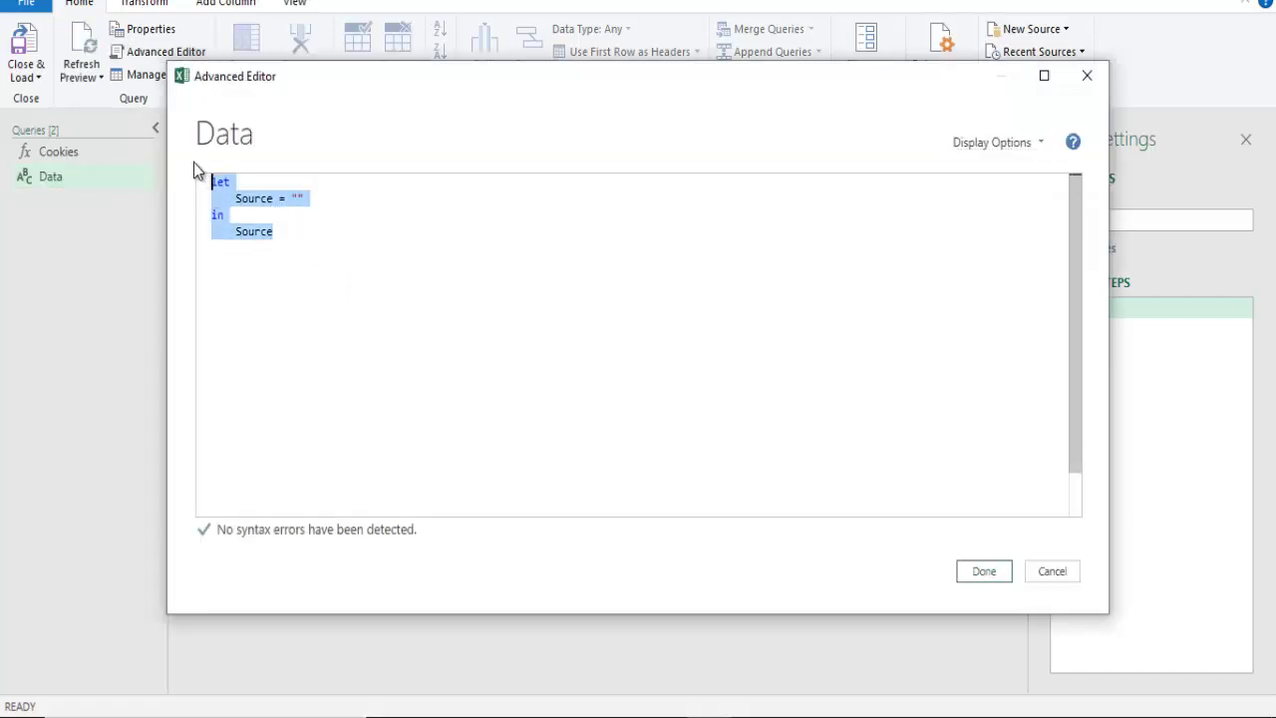
key("Delete")
key("alt+Tab")
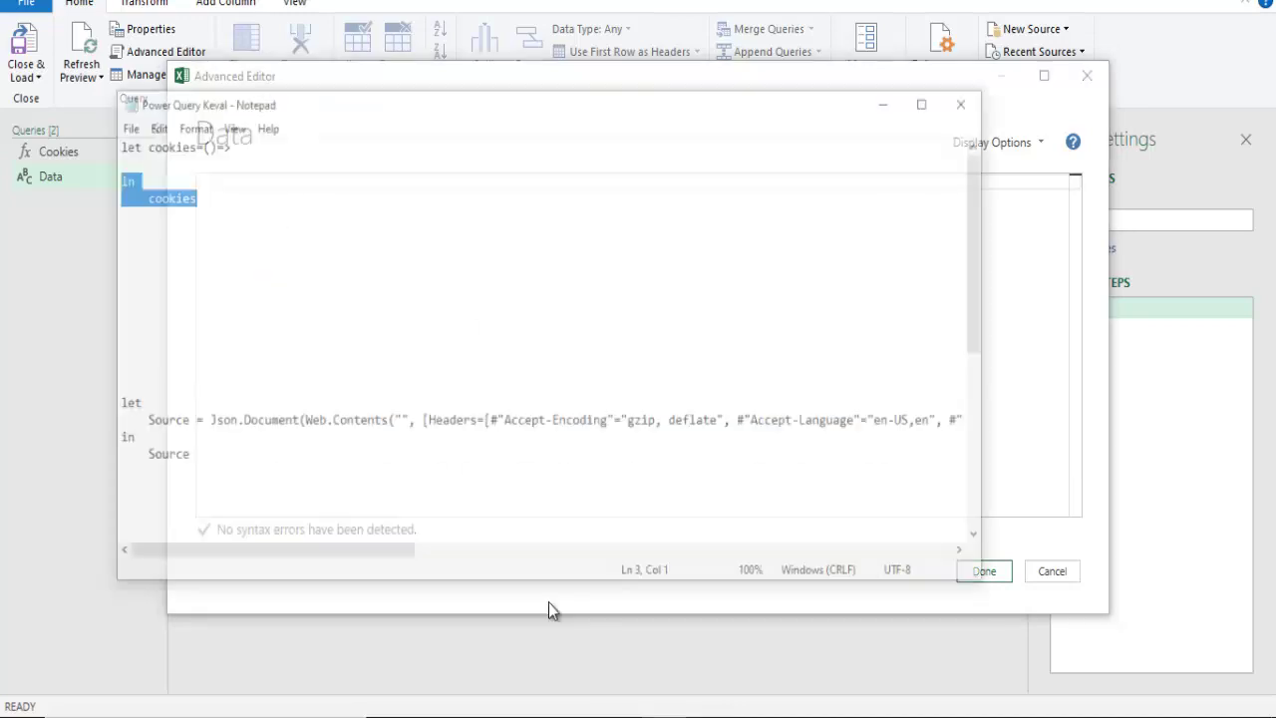
left_click_drag(186, 432, 60, 342)
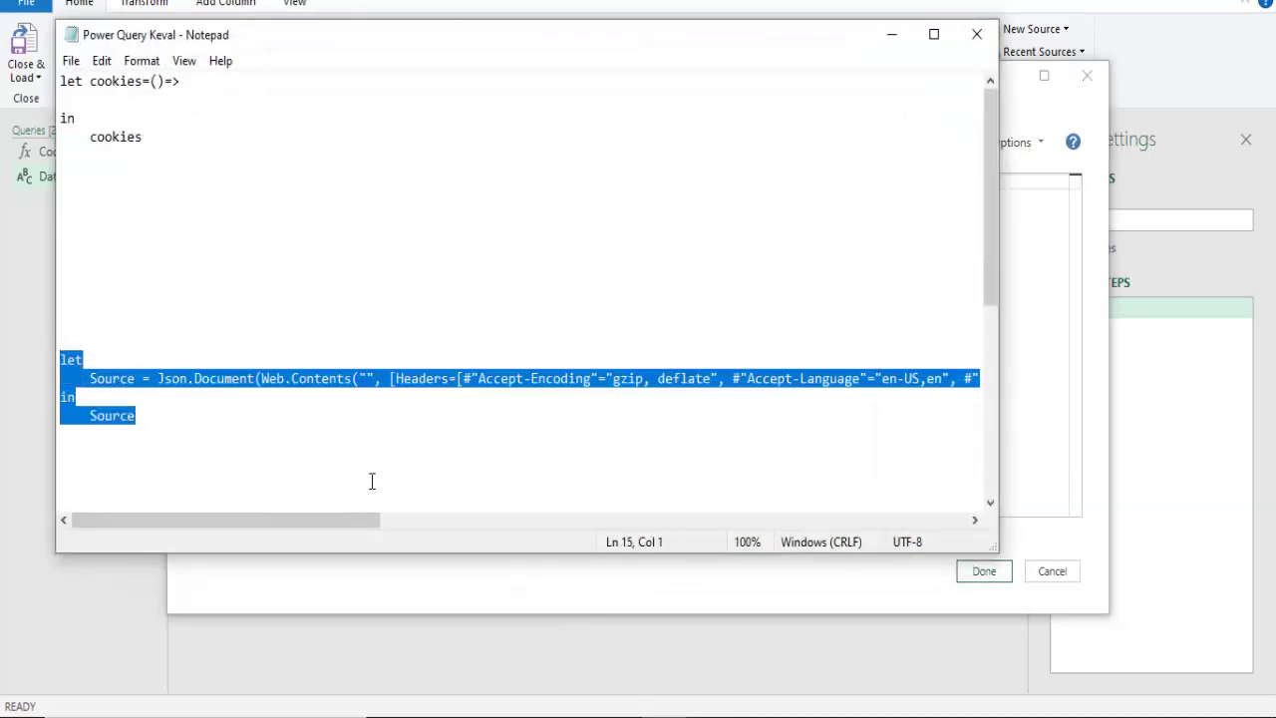
left_click(891, 34)
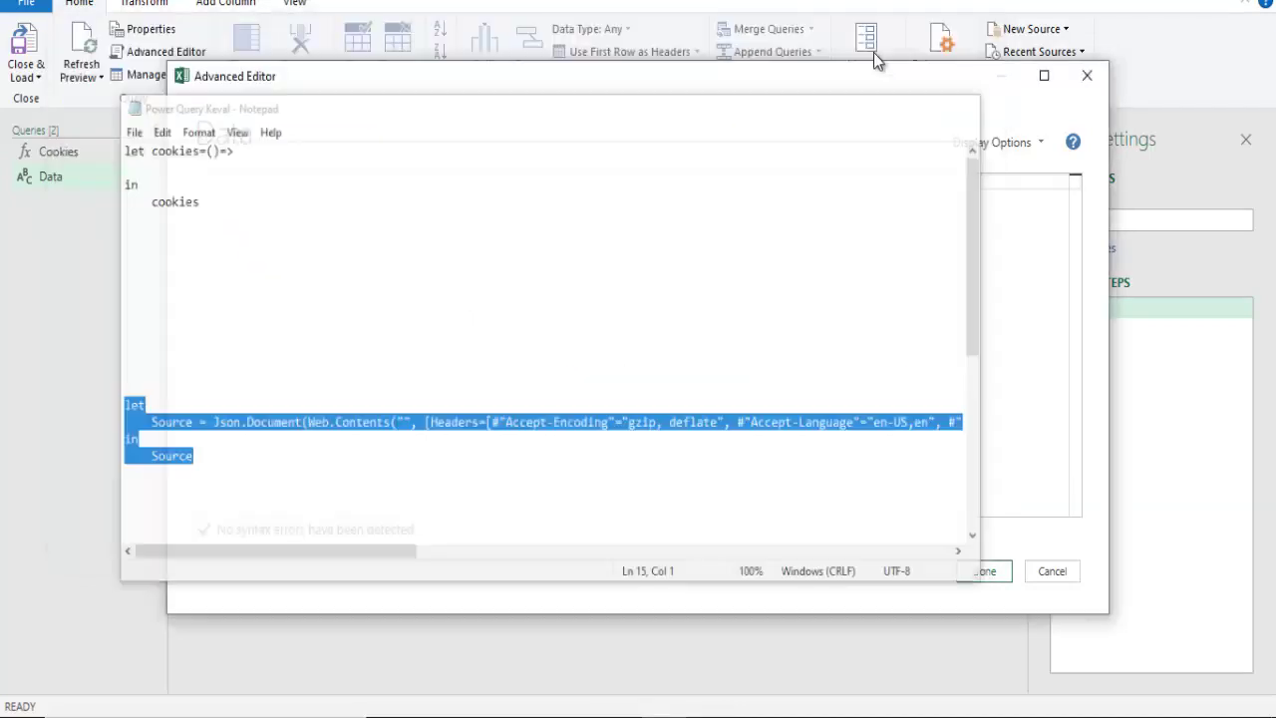
key("ctrl+v")
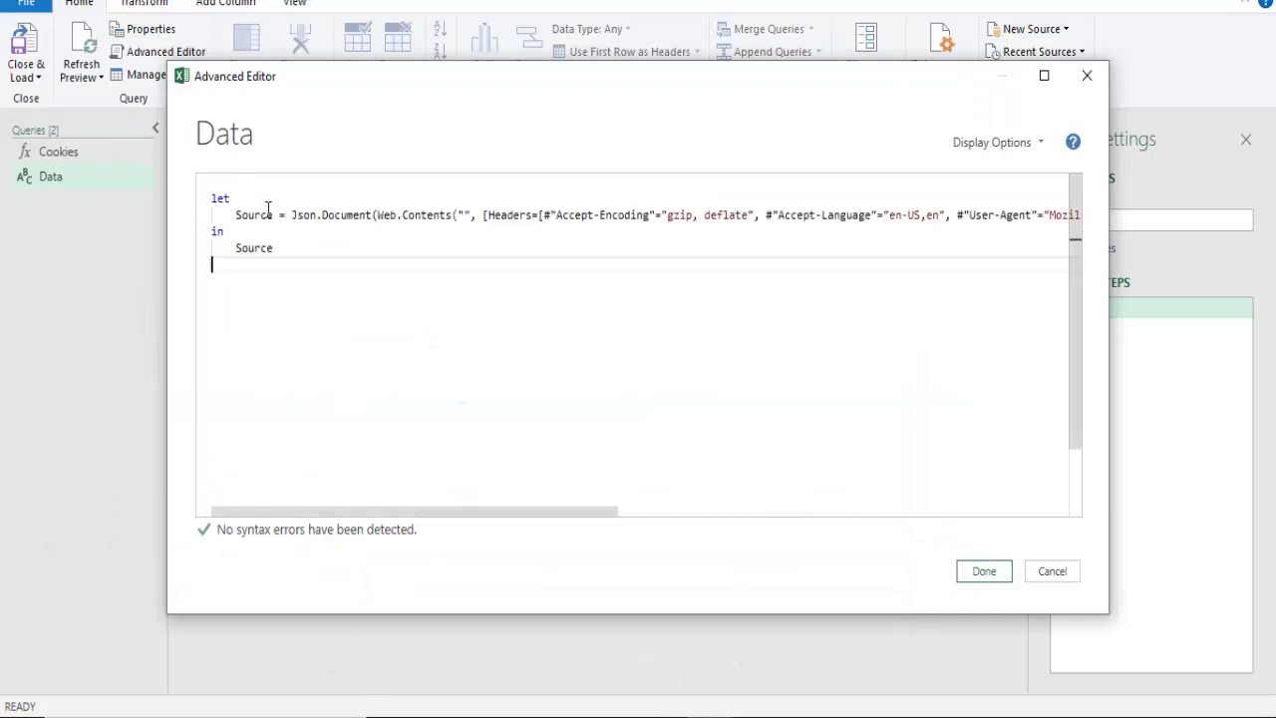
left_click(460, 215)
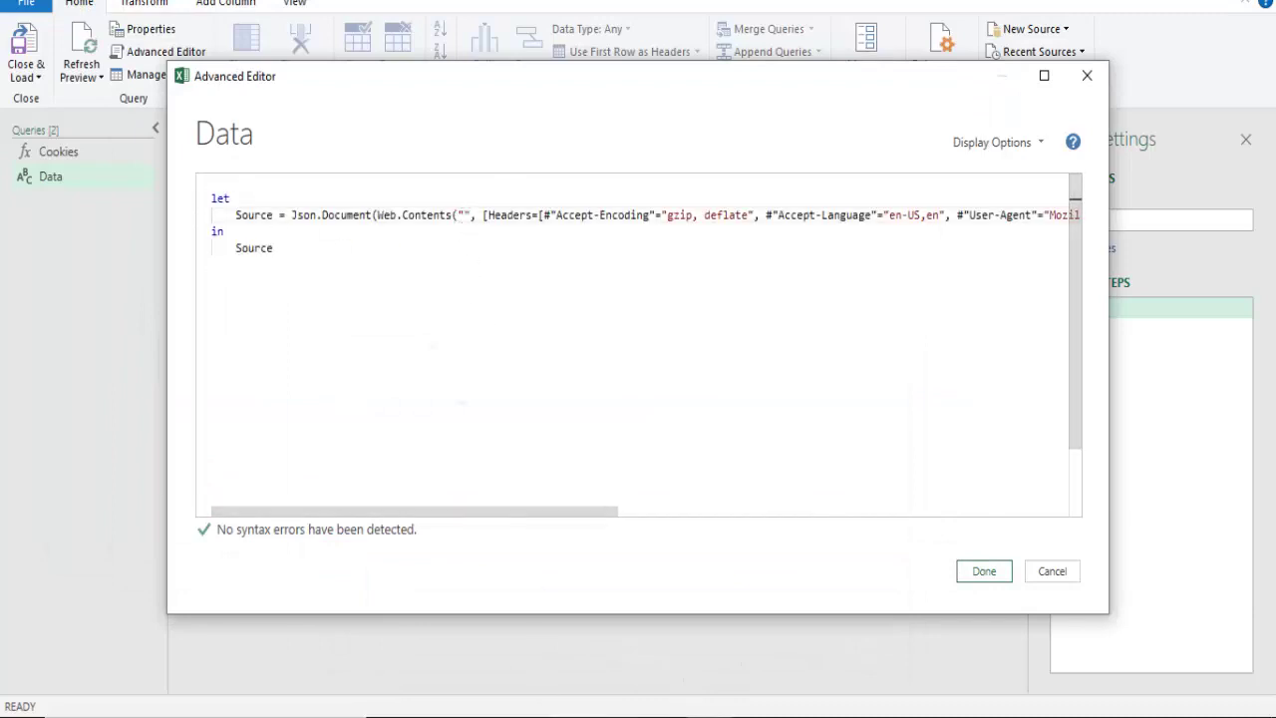
key("alt+Tab")
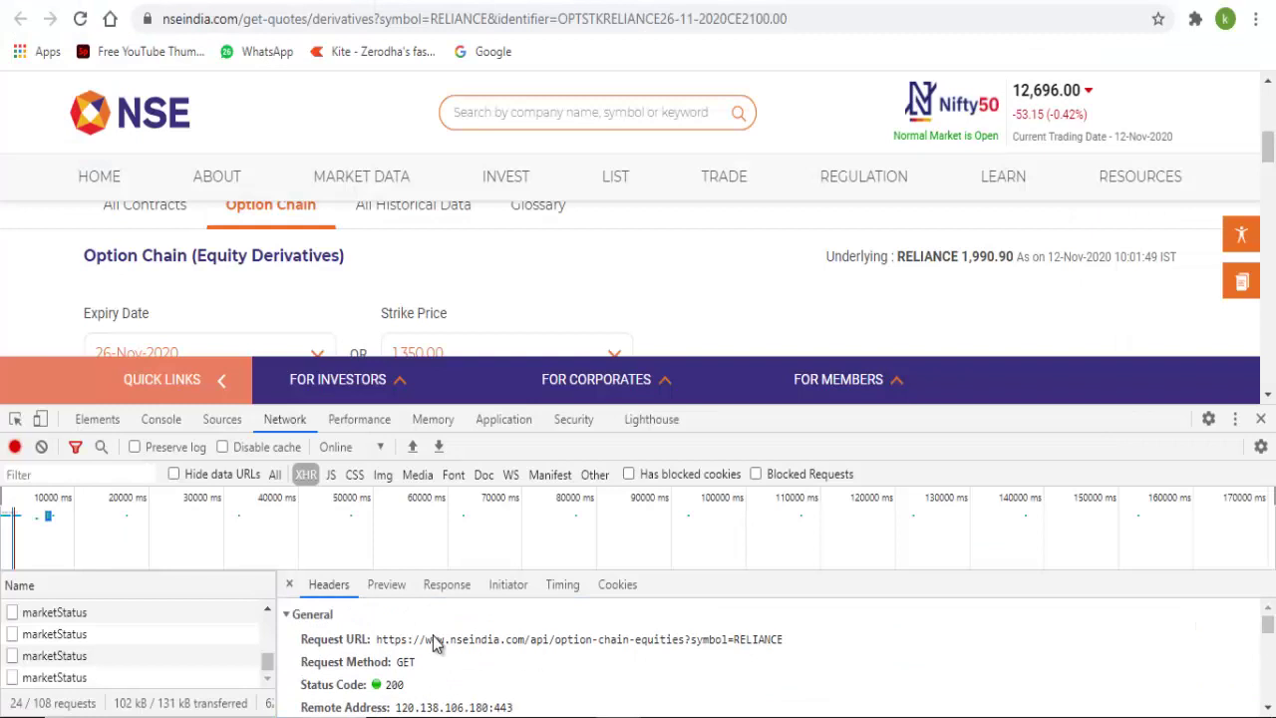
- Copy the RELIANCE option-chain-equities Request URL from DevTools Headers and switch back to Excel
double_click(385, 641)
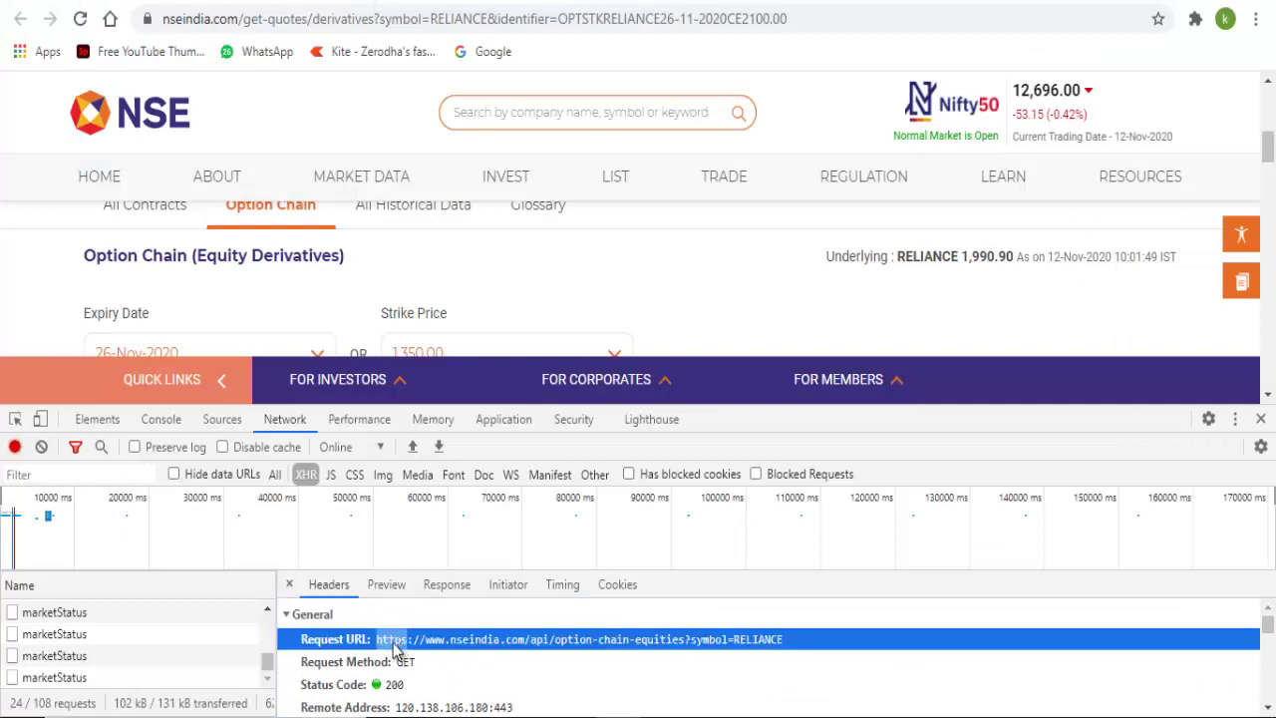
mouse_move(379, 641)
left_mouse_down()
mouse_move(776, 648)
mouse_move(378, 646)
left_mouse_up()
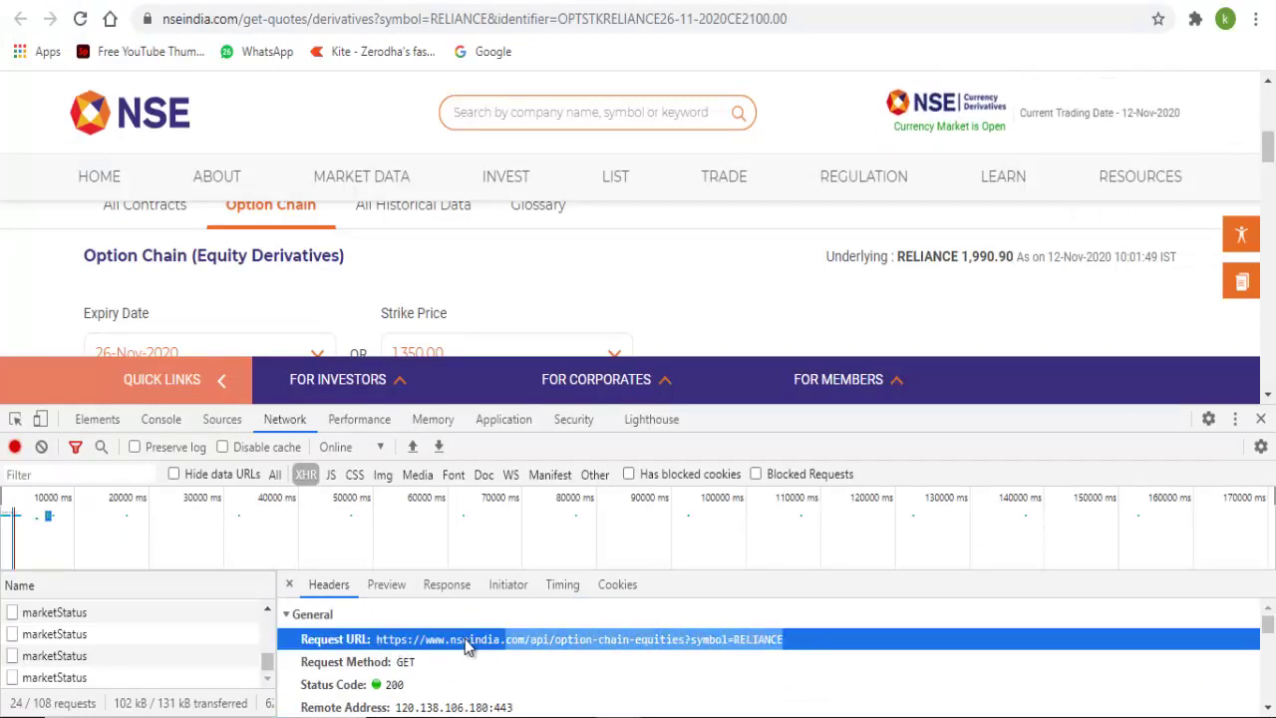
right_click(405, 642)
left_click(812, 662)
left_click(784, 646)
left_click_drag(787, 648, 379, 646)
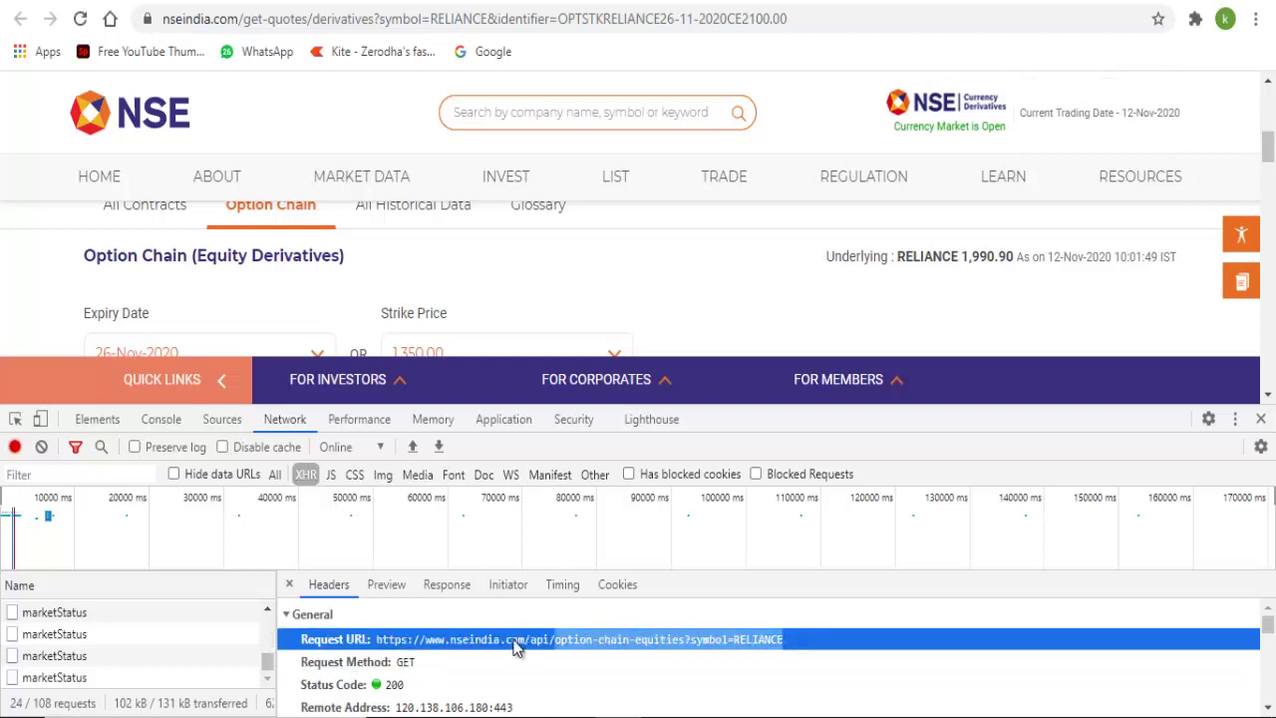
right_click(427, 650)
left_click(429, 659)
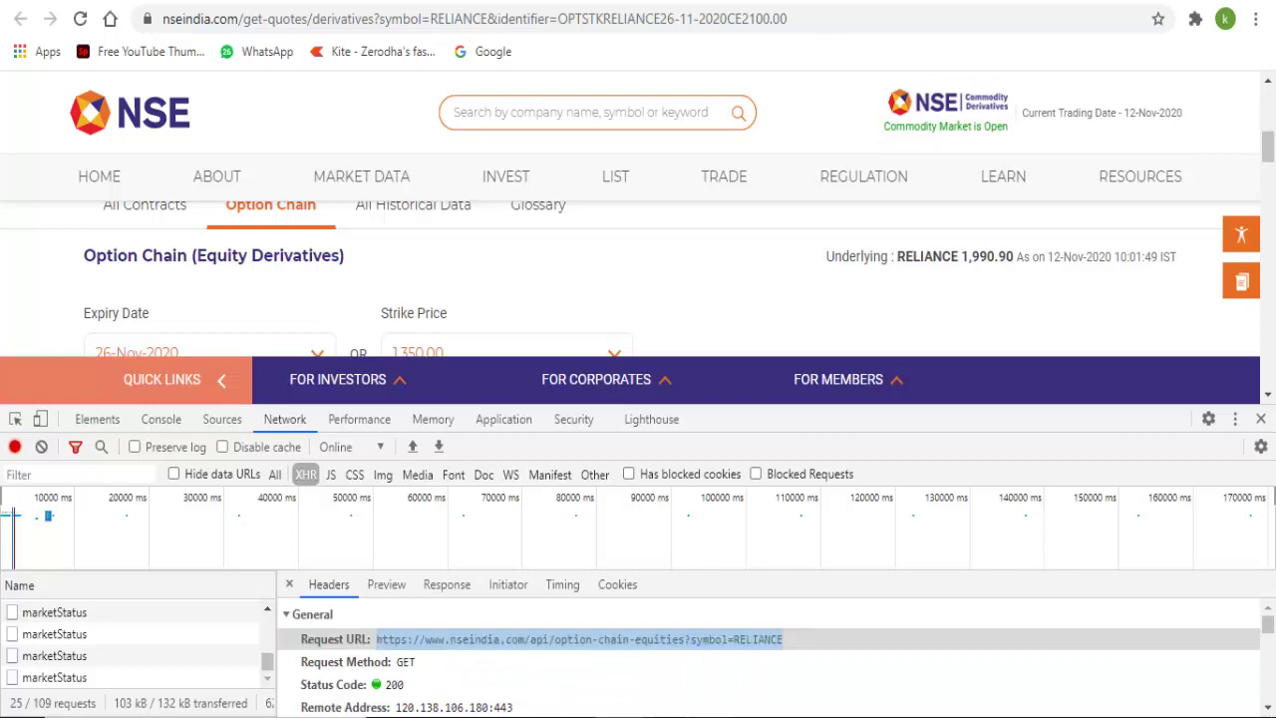
left_click(858, 653)
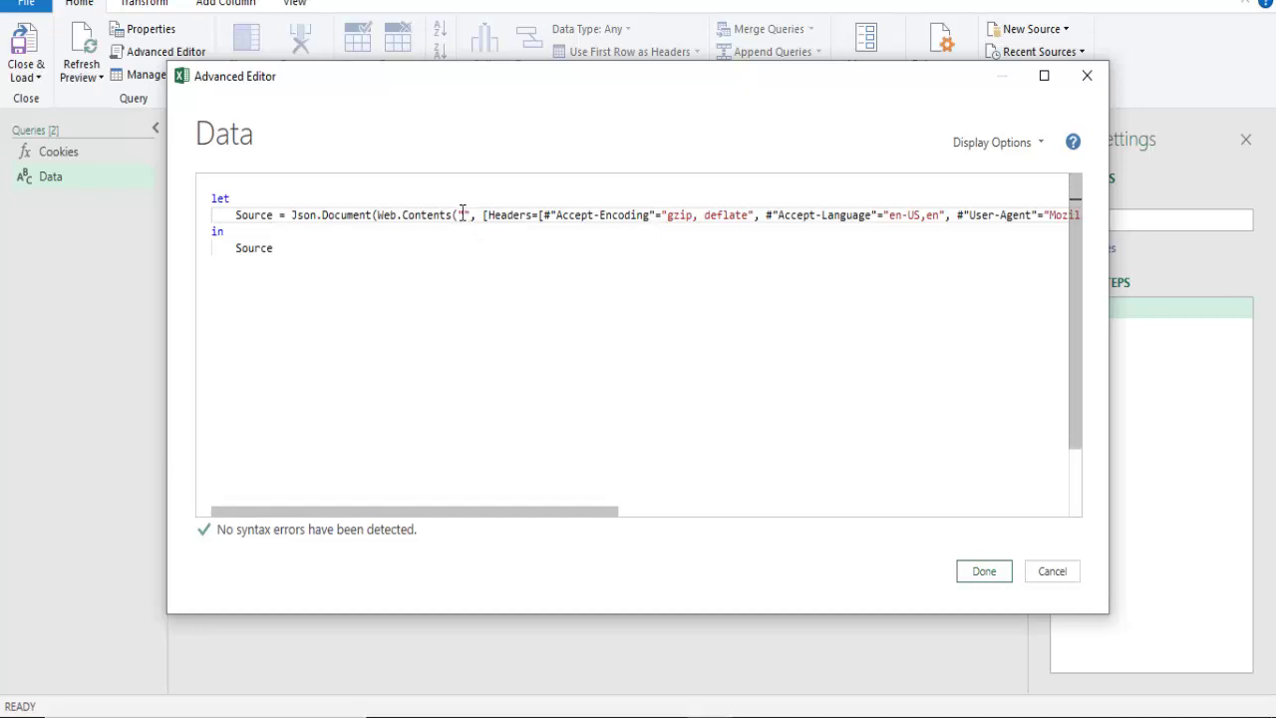
- Paste the NSE API URL into Web.Contents, confirm Cookie="Cookies" at the line end, and save the query
key("ctrl+v")
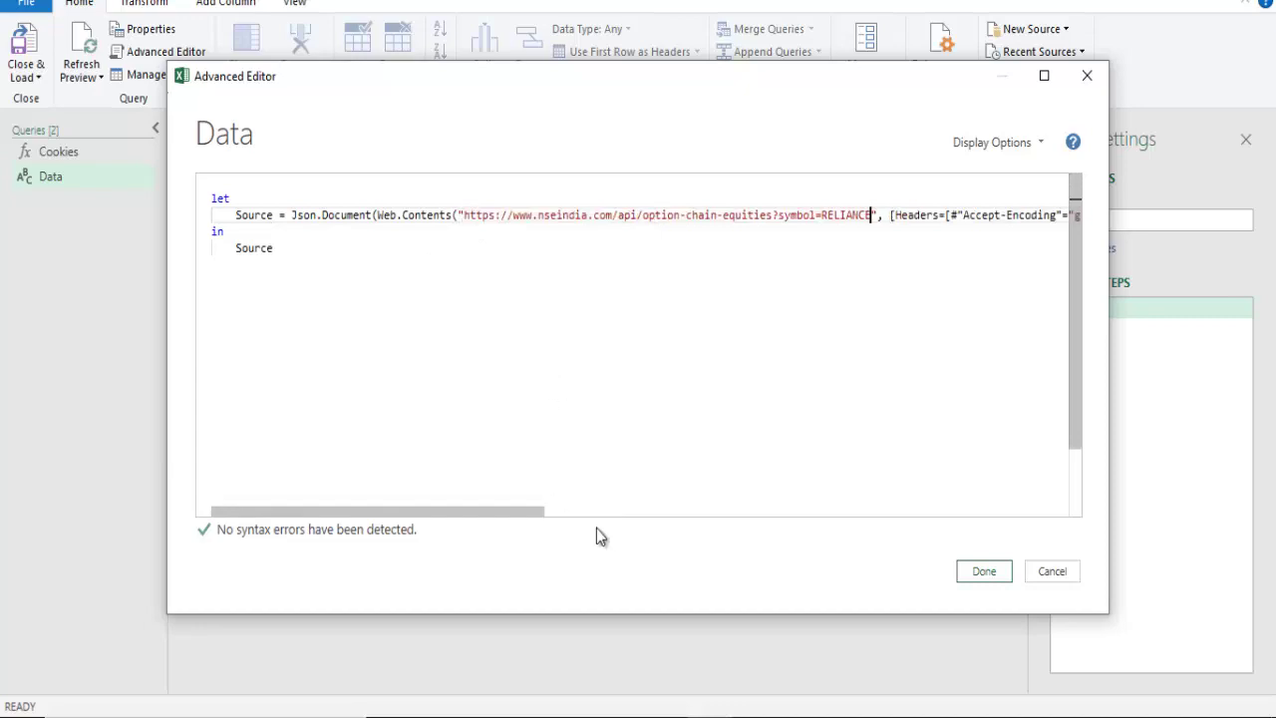
left_click_drag(479, 513, 1037, 512)
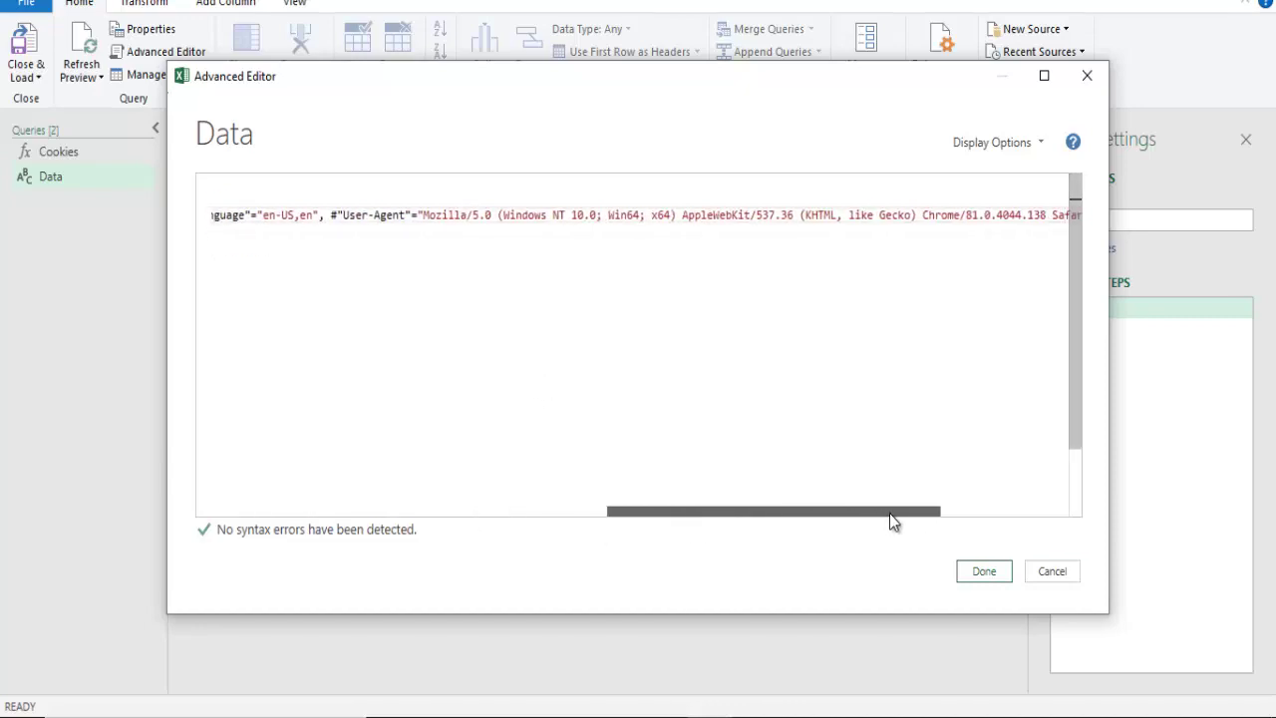
left_click(1028, 212)
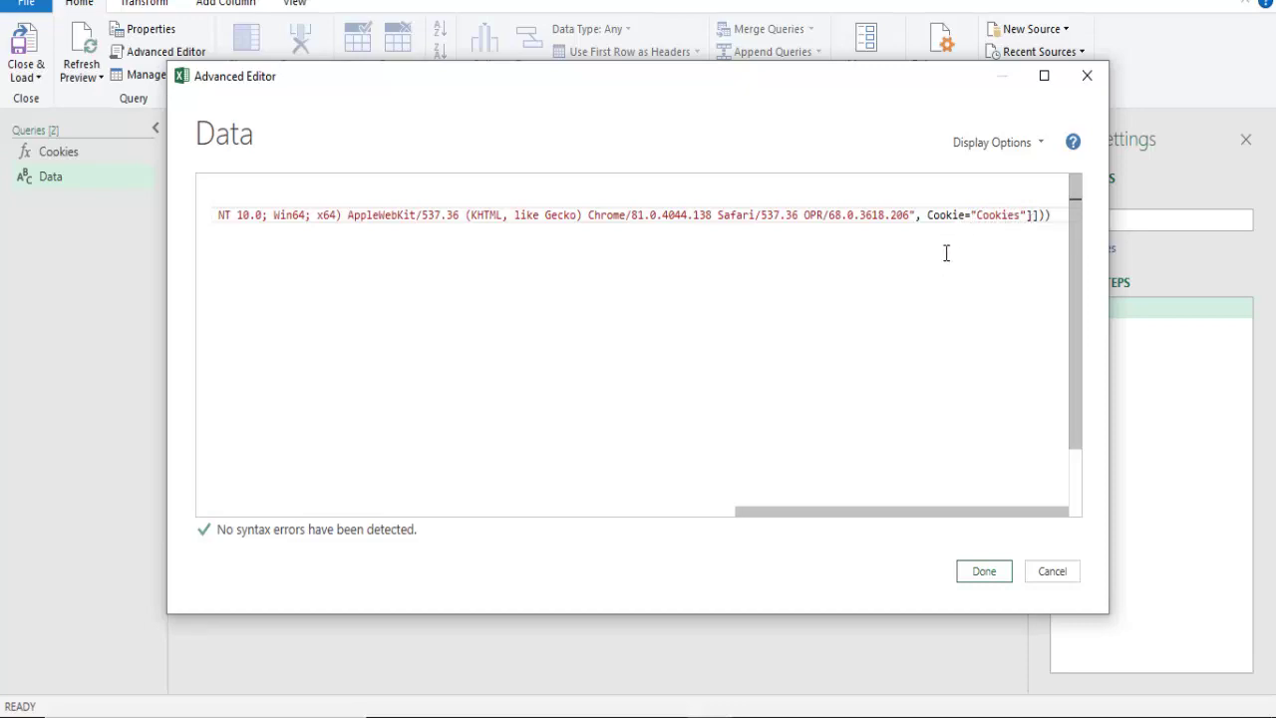
left_click(984, 570)
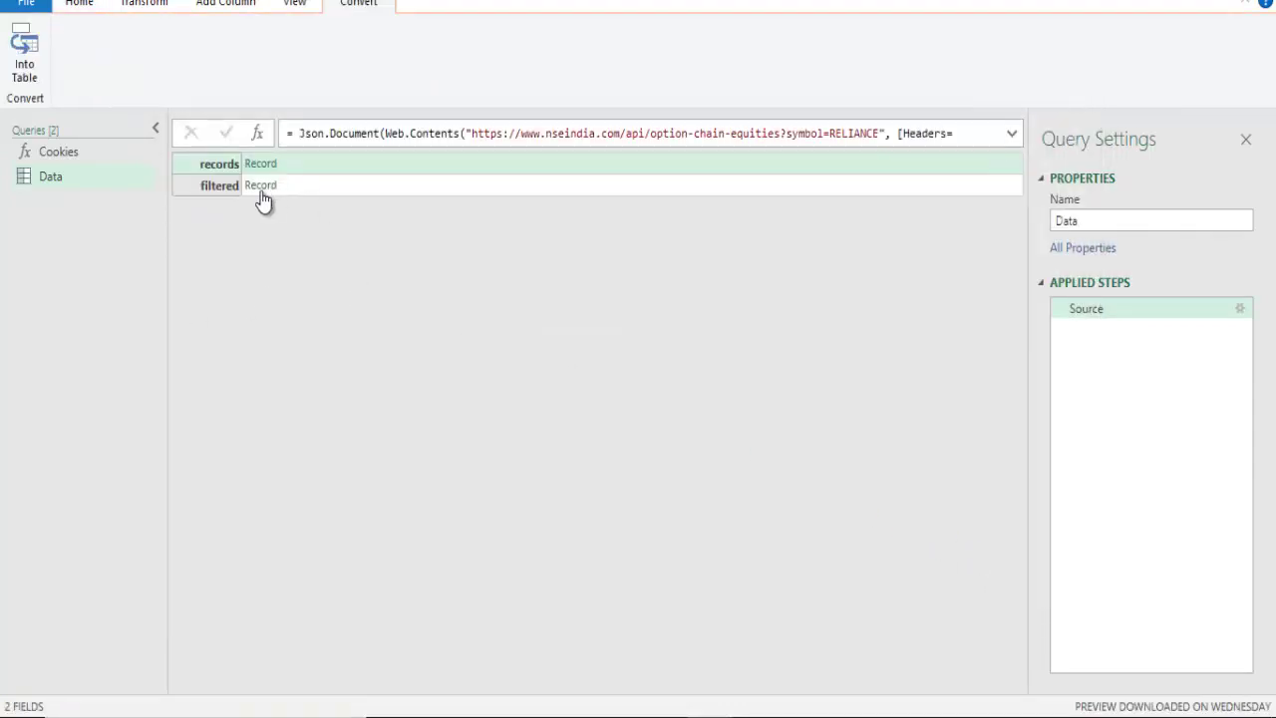
- Drill into filtered > data, convert the list to a table, and expand Column1 into strike, expiry, CE and PE
left_click(257, 189)
left_click(239, 163)
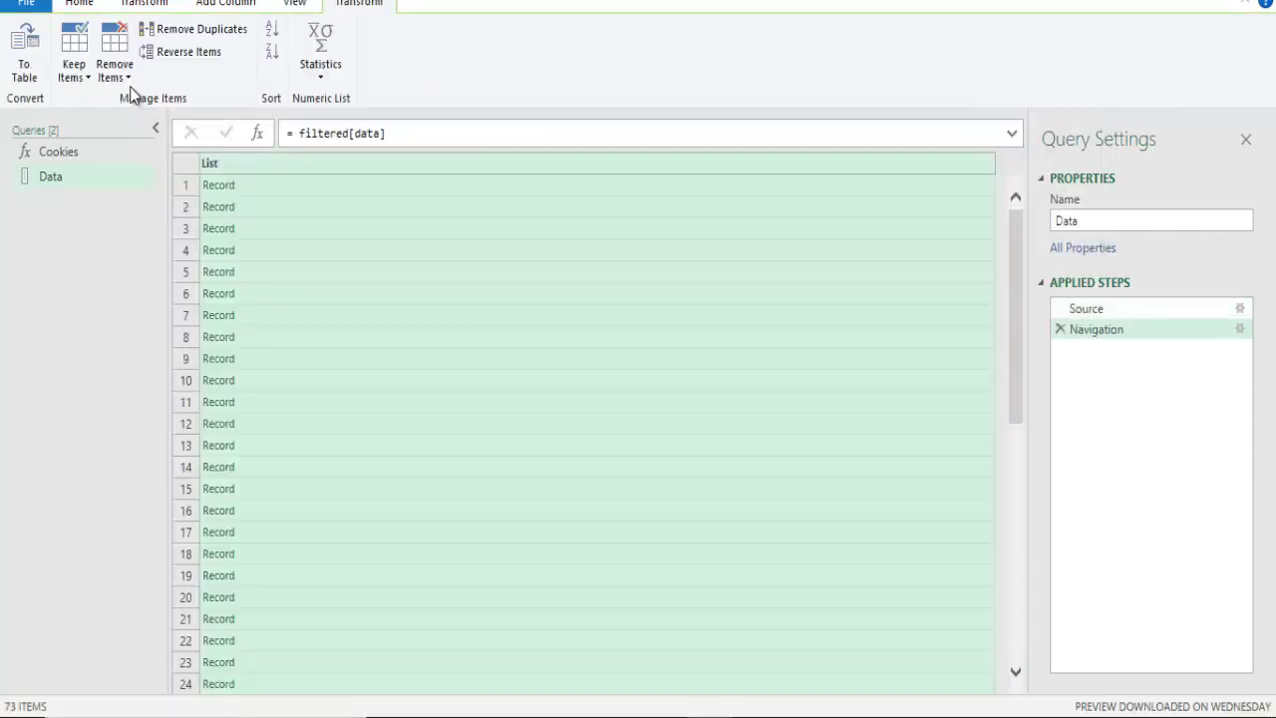
left_click(37, 50)
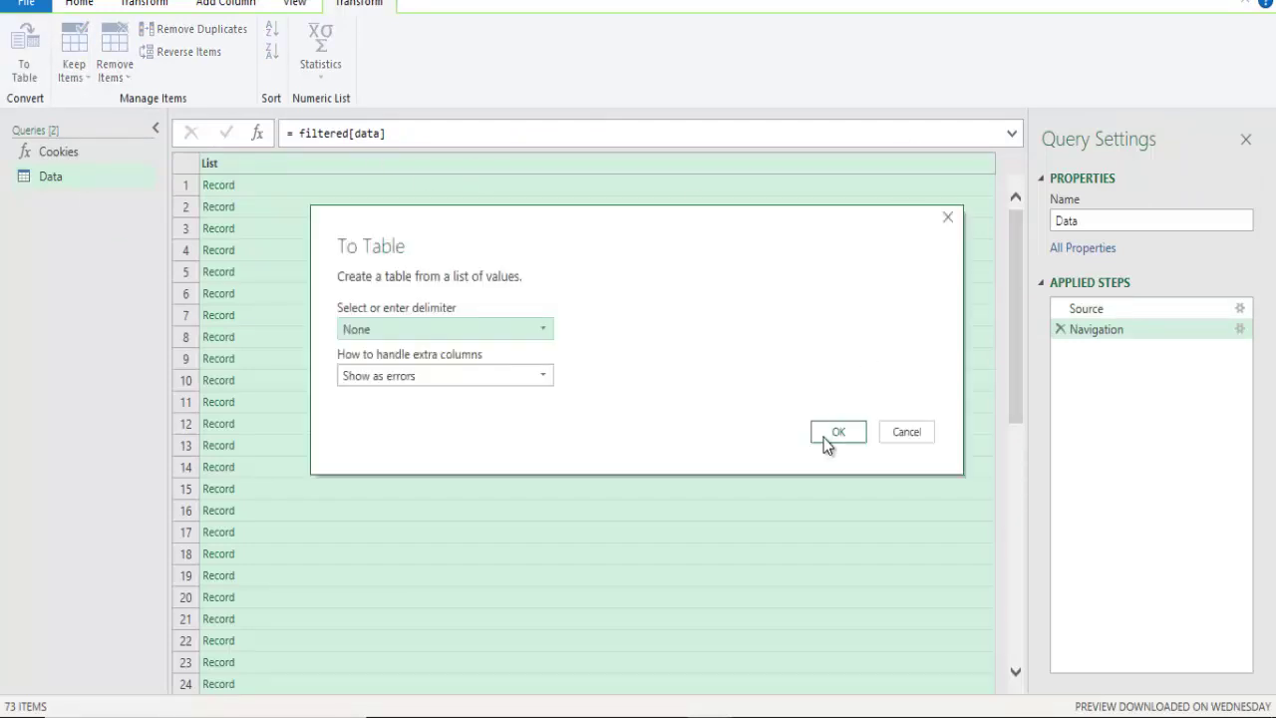
left_click(836, 433)
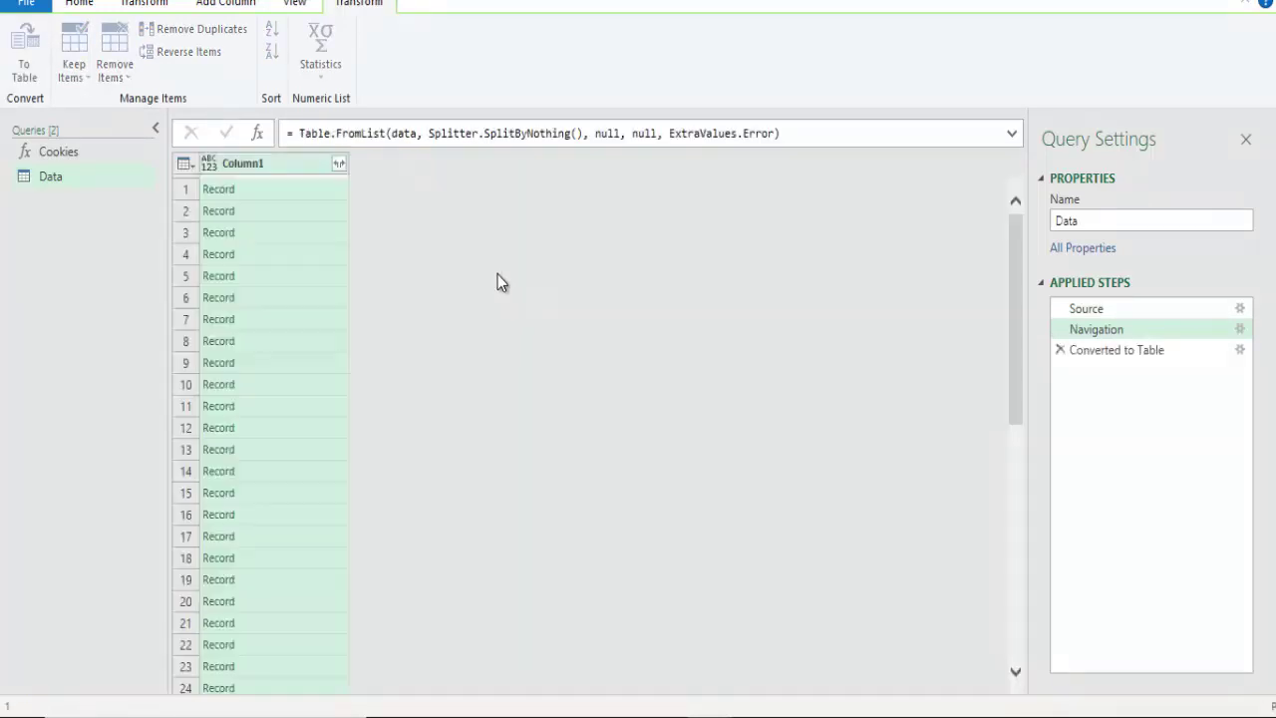
left_click(339, 165)
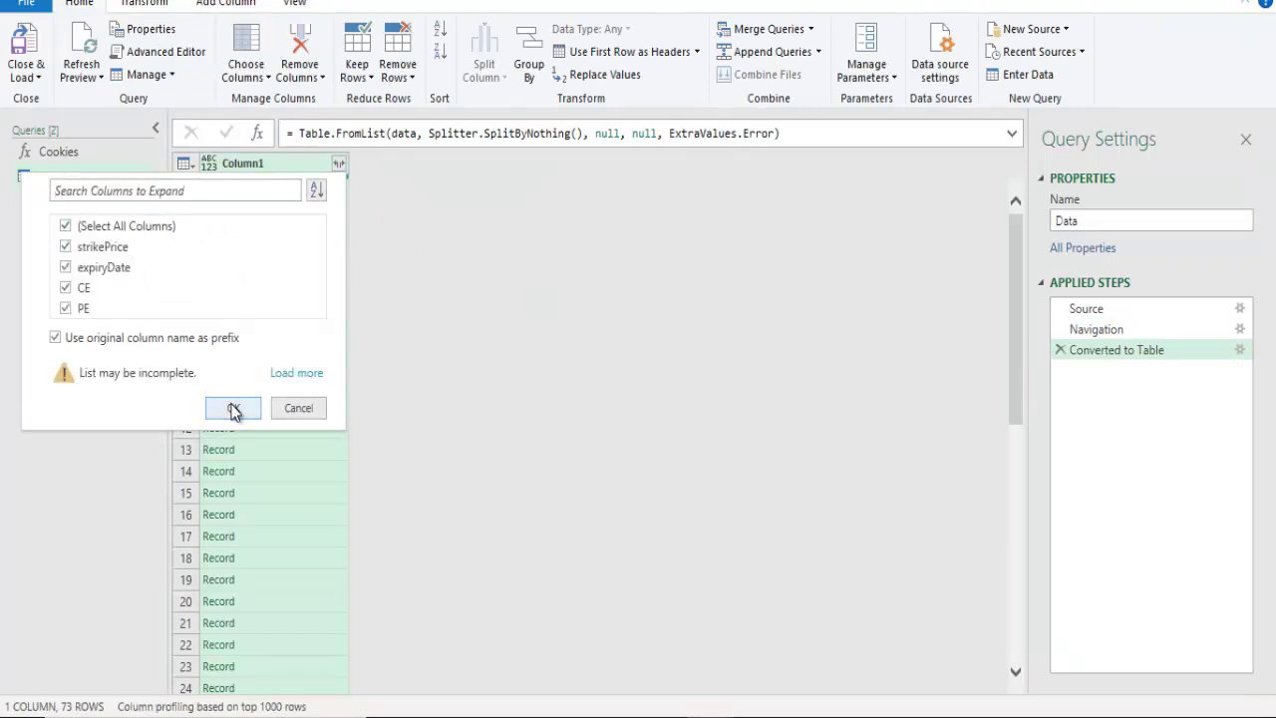
left_click(233, 409)
- Expand CE into only openInterest, changeinOpenInterest, lastPrice and change
left_click(648, 164)
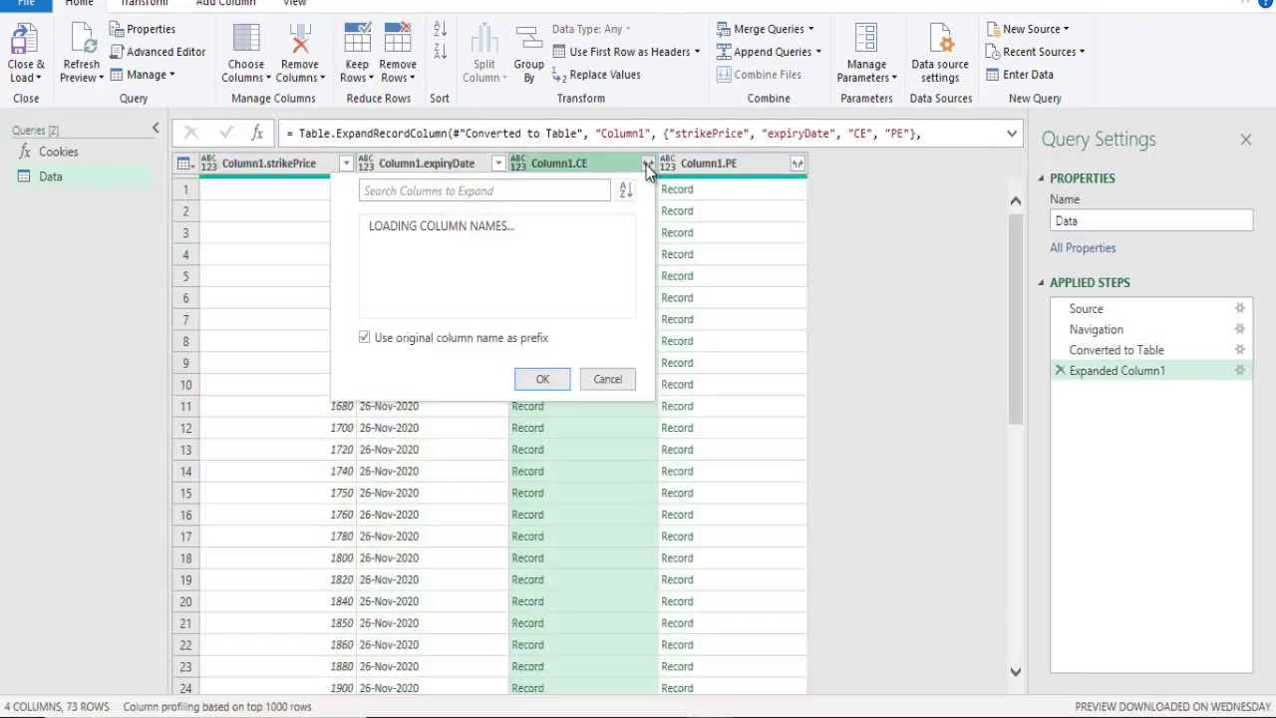
left_click(387, 227)
left_click(401, 455)
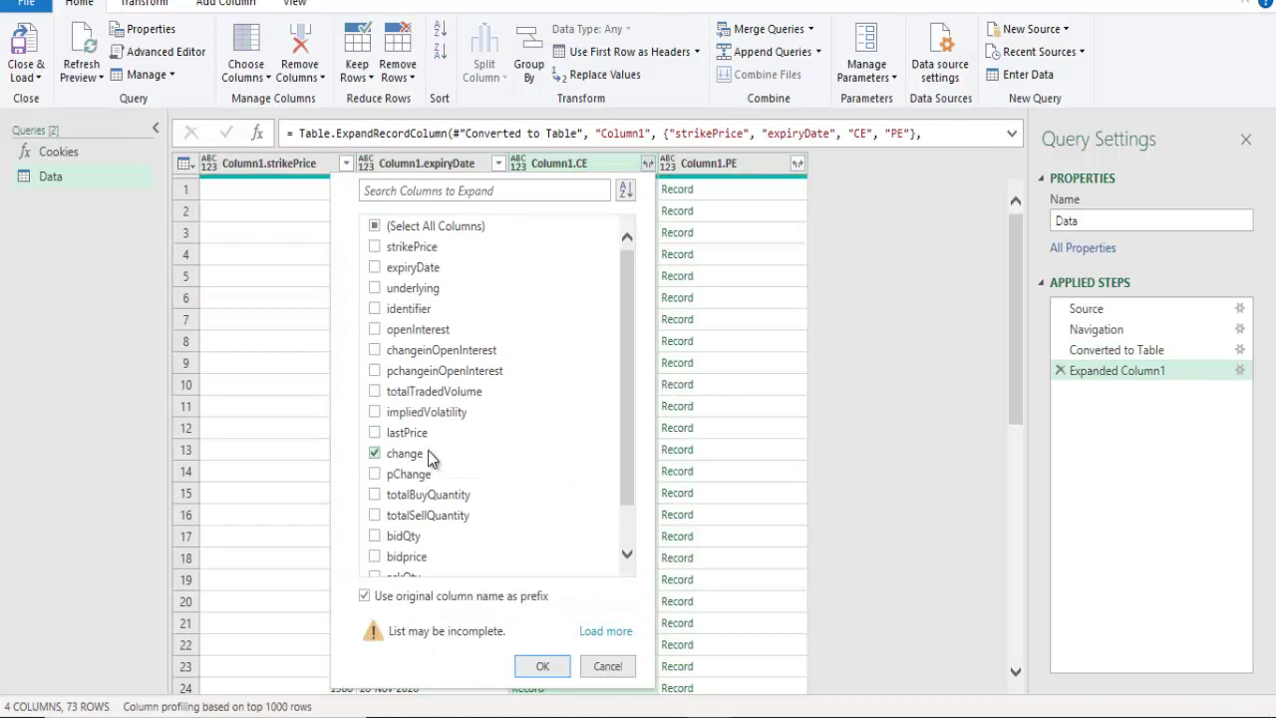
left_click(407, 434)
left_click(405, 351)
left_click(375, 330)
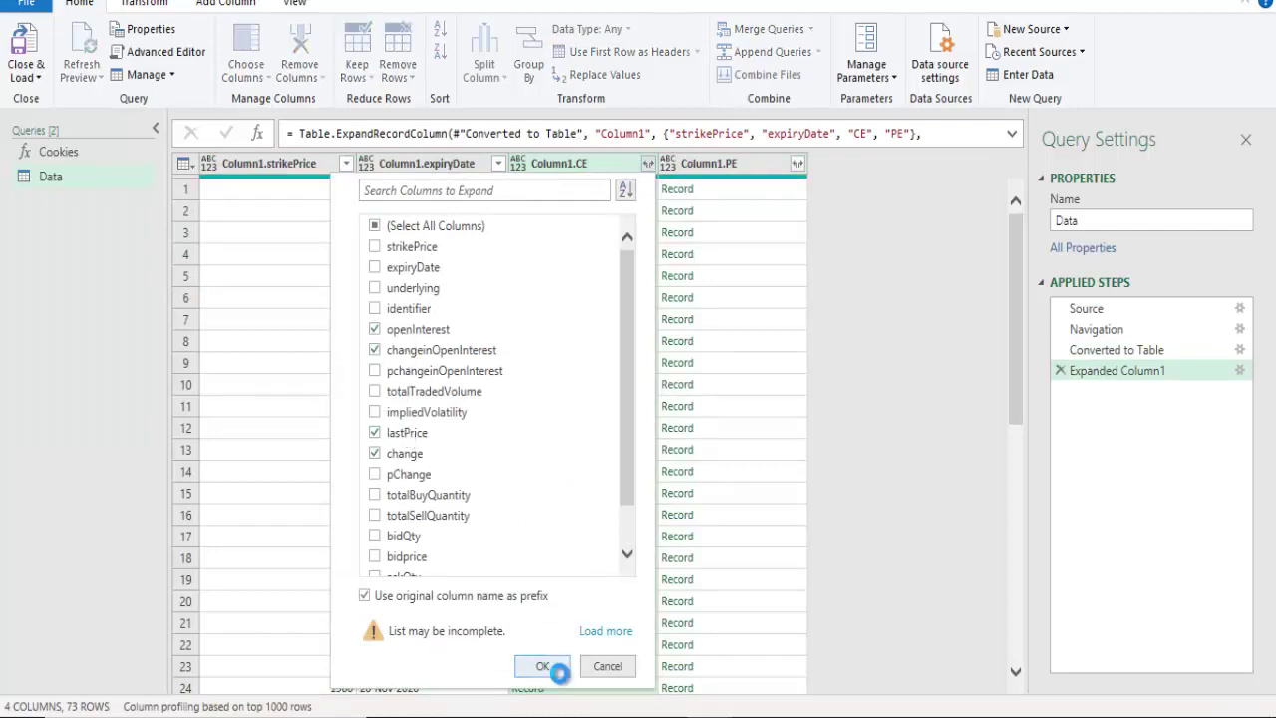
left_click(543, 666)
left_click_drag(673, 683, 898, 685)
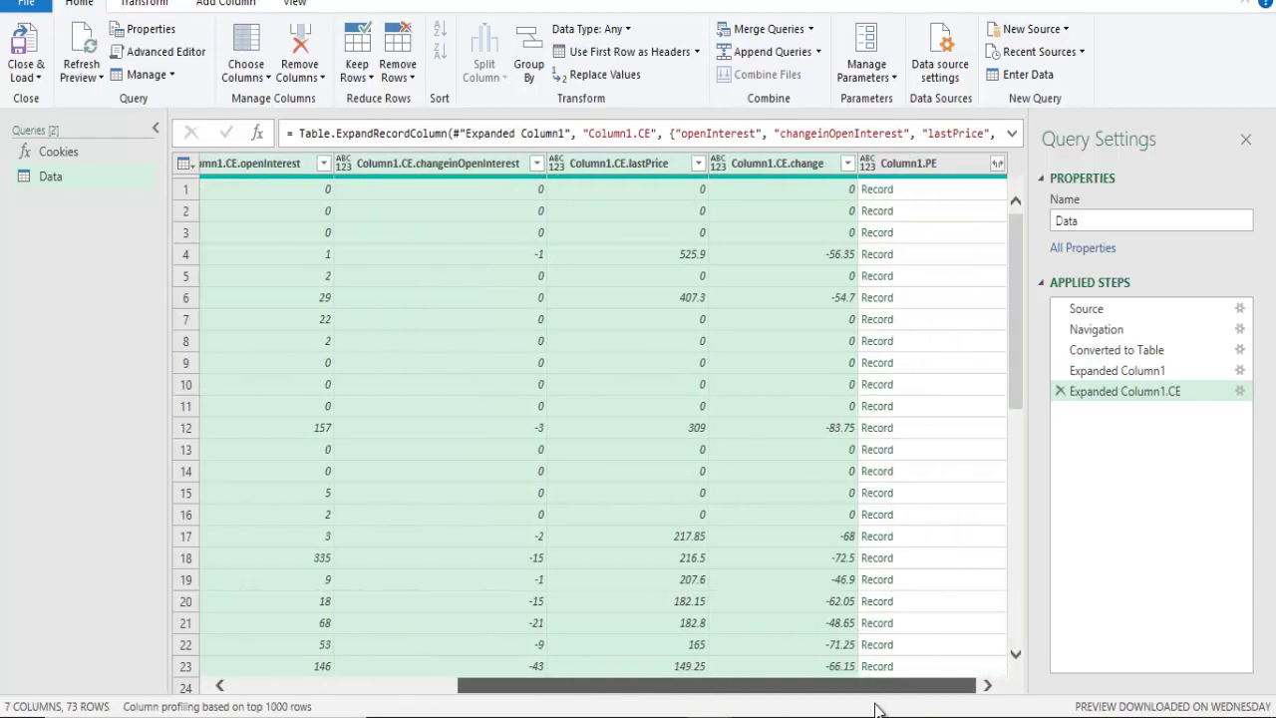
- Expand PE into openInterest, changeinOpenInterest, lastPrice and change, then Close & Load to the sheet
left_click(997, 162)
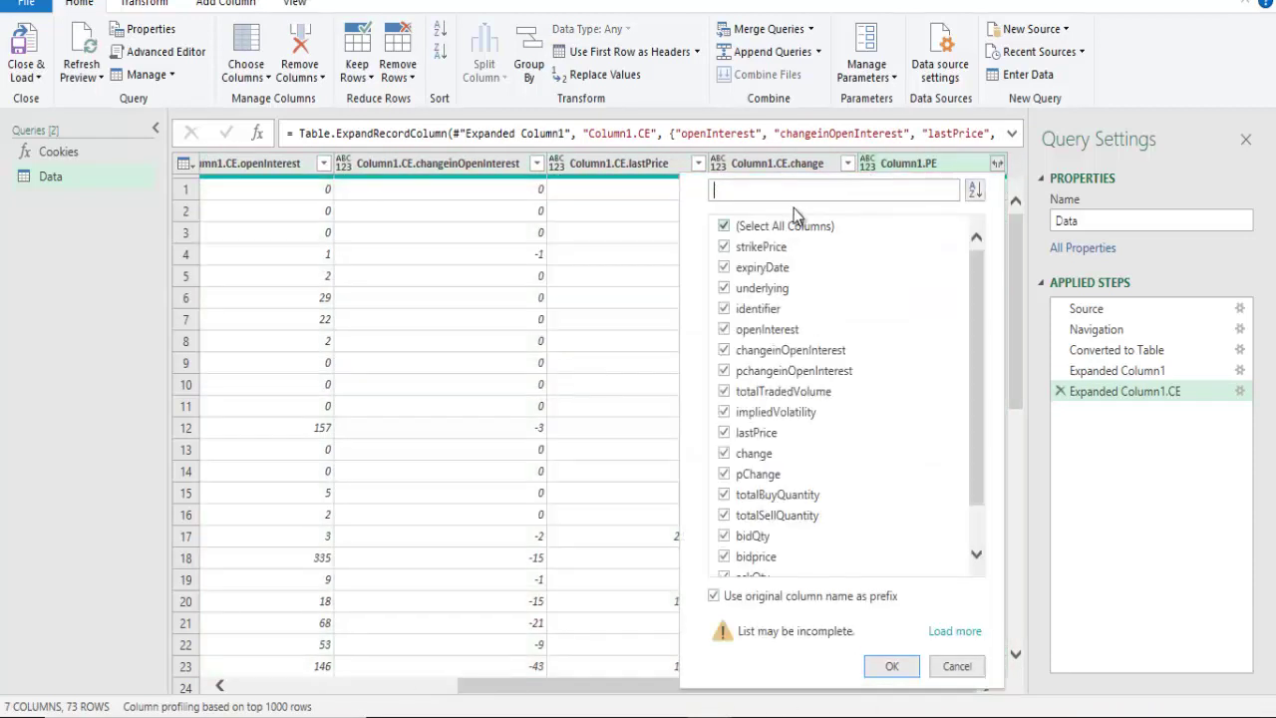
left_click(756, 227)
left_click(749, 455)
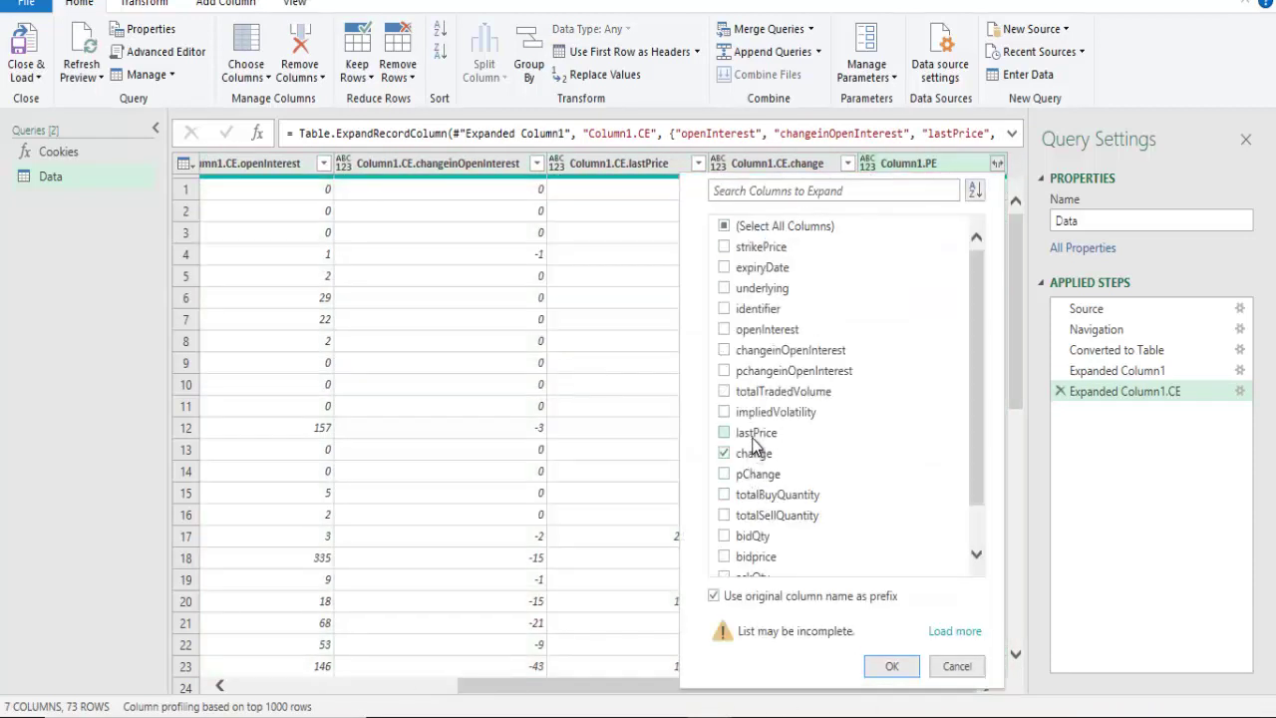
left_click(754, 435)
left_click(748, 351)
left_click(748, 330)
left_click(892, 665)
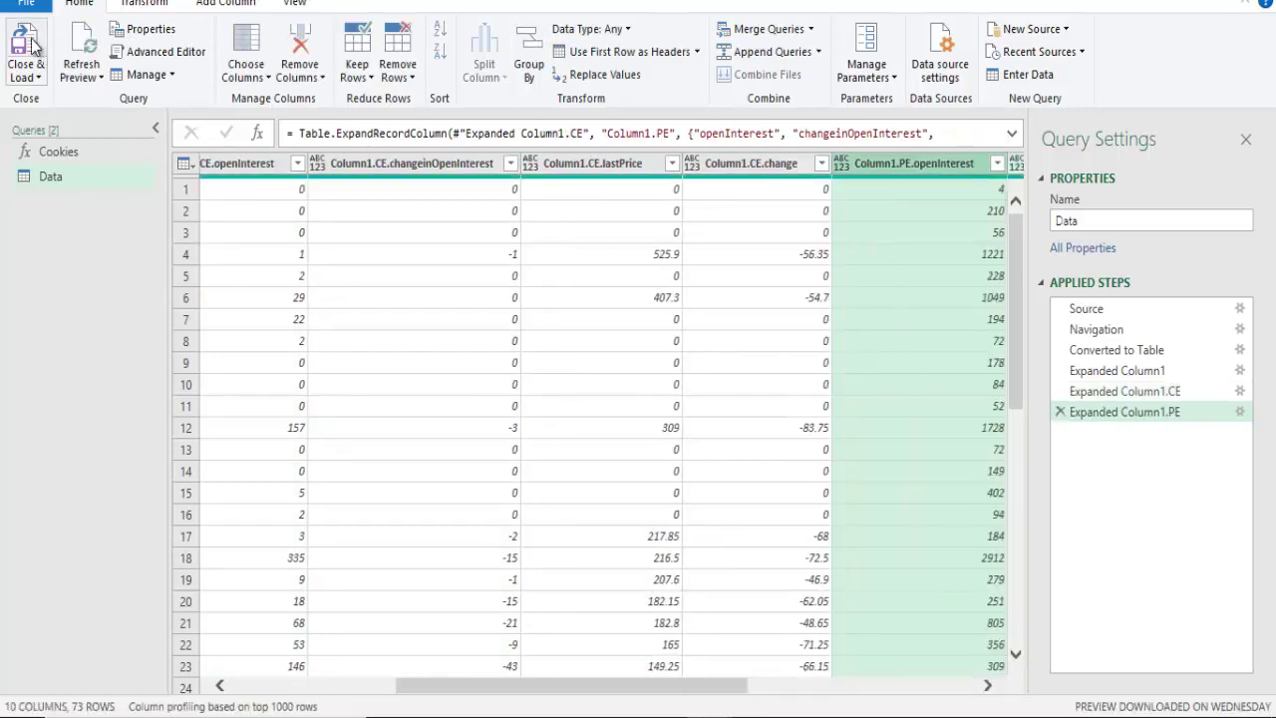
left_click(22, 45)
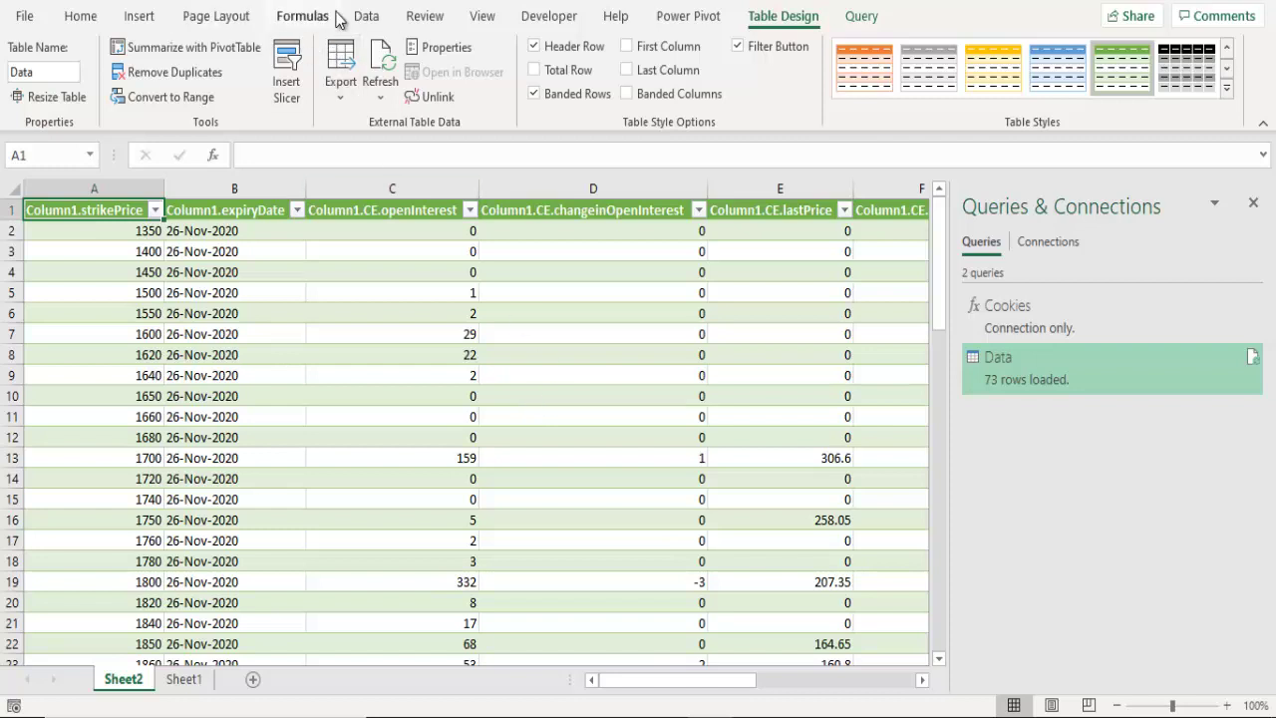
- Run Refresh All on the option-chain table, then switch to the NSE page in Chrome
left_click(367, 16)
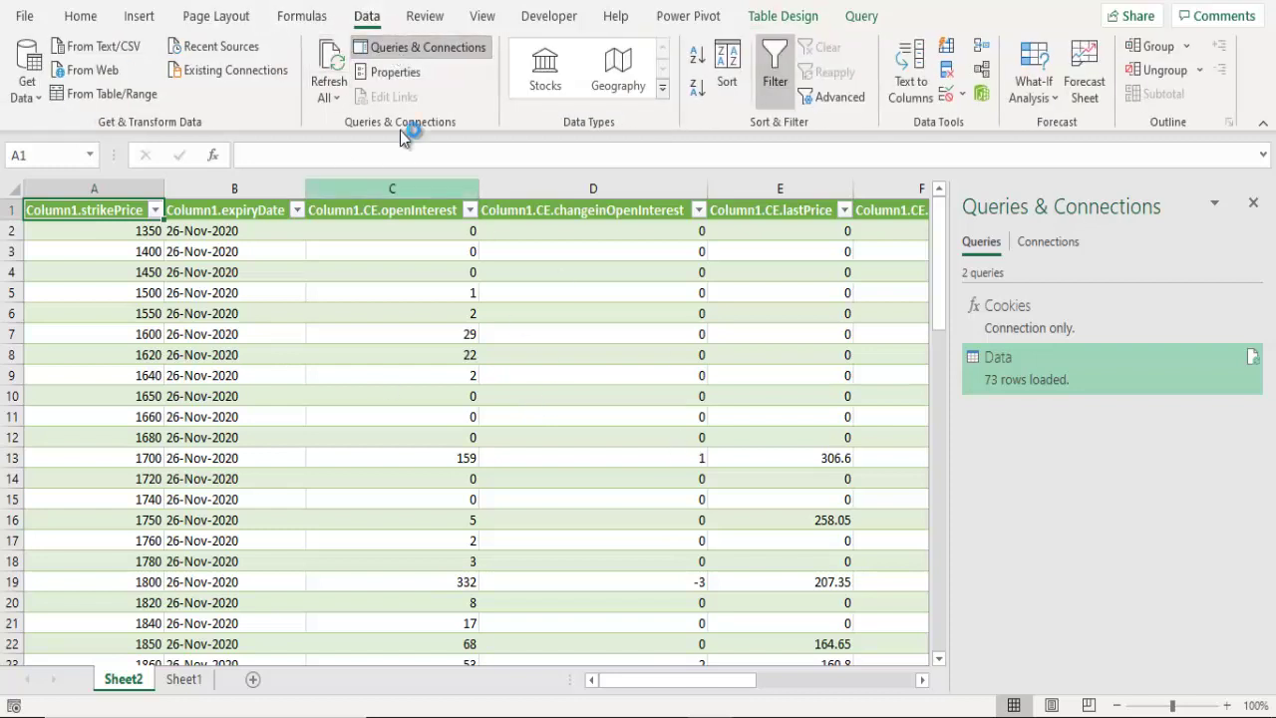
left_click(333, 59)
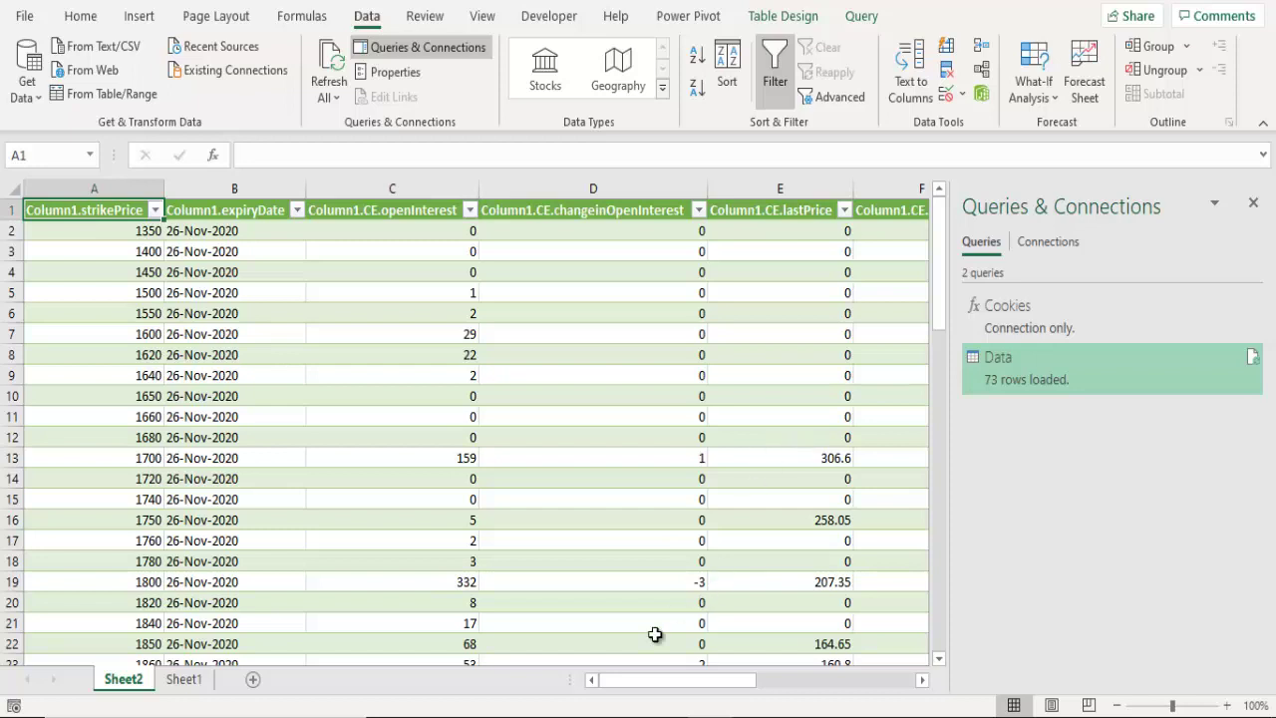
left_click(624, 717)
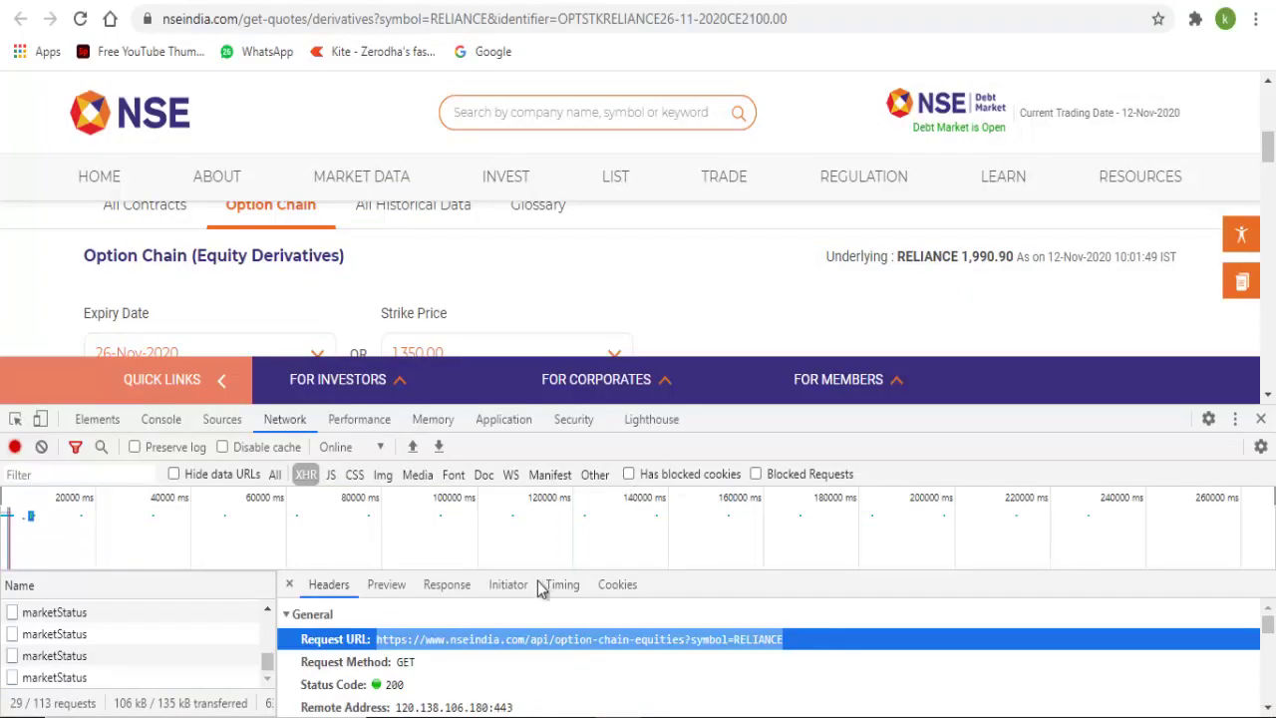
- Scroll the Headers pane through response and request headers down to the cookie line with the nsit cookie
scroll(559, 661, "down", 5)
scroll(574, 668, "down", 3)
scroll(575, 665, "down", 2)
scroll(575, 665, "up", 2)
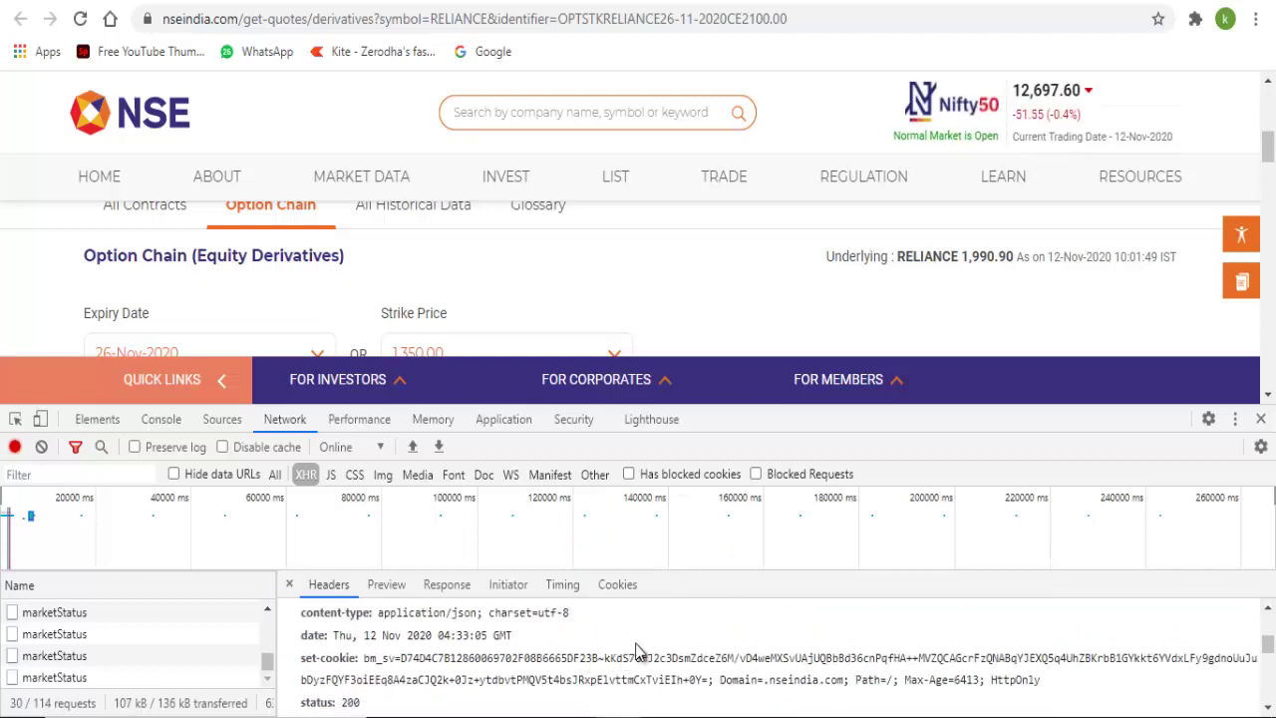
scroll(644, 656, "down", 3)
scroll(646, 663, "down", 2)
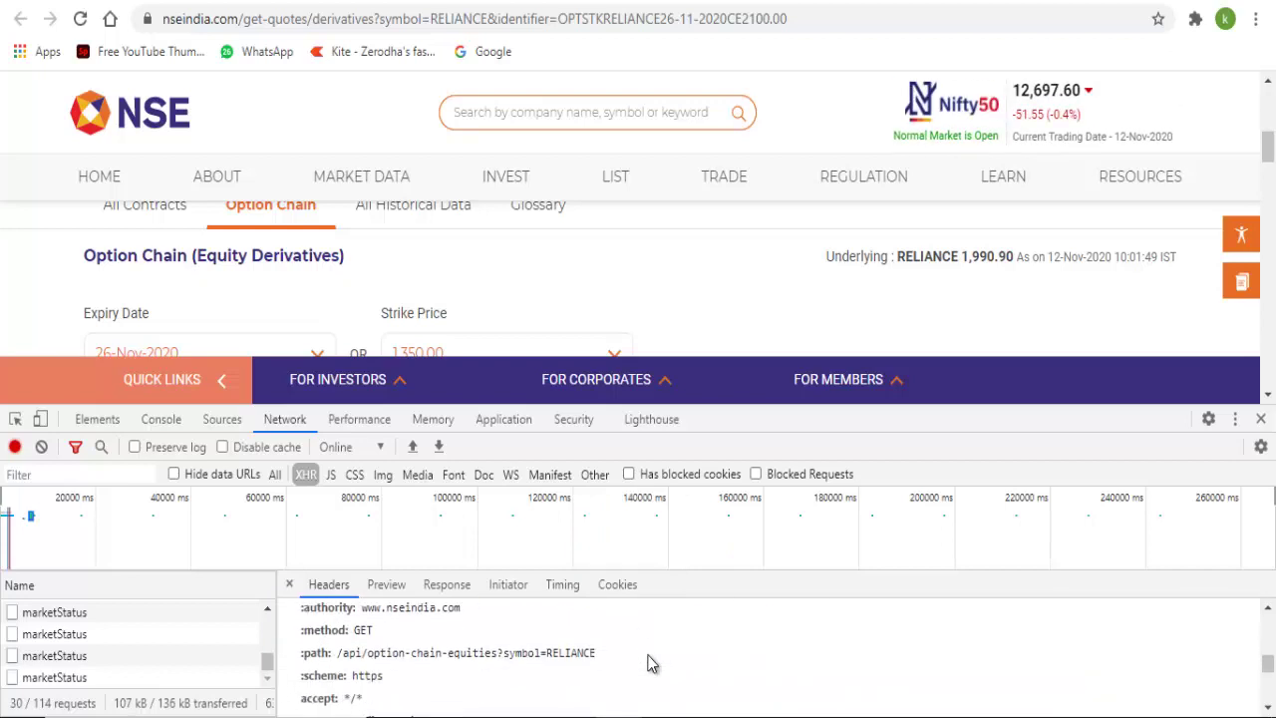
scroll(646, 677, "down", 2)
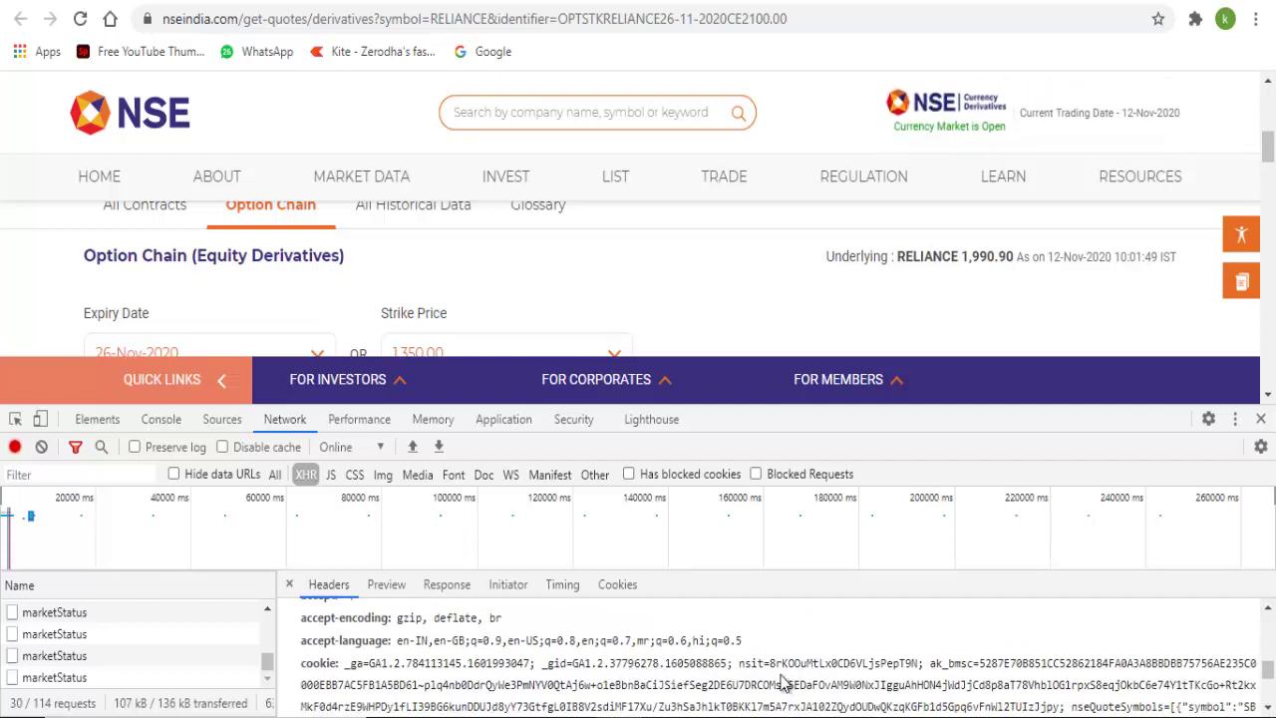